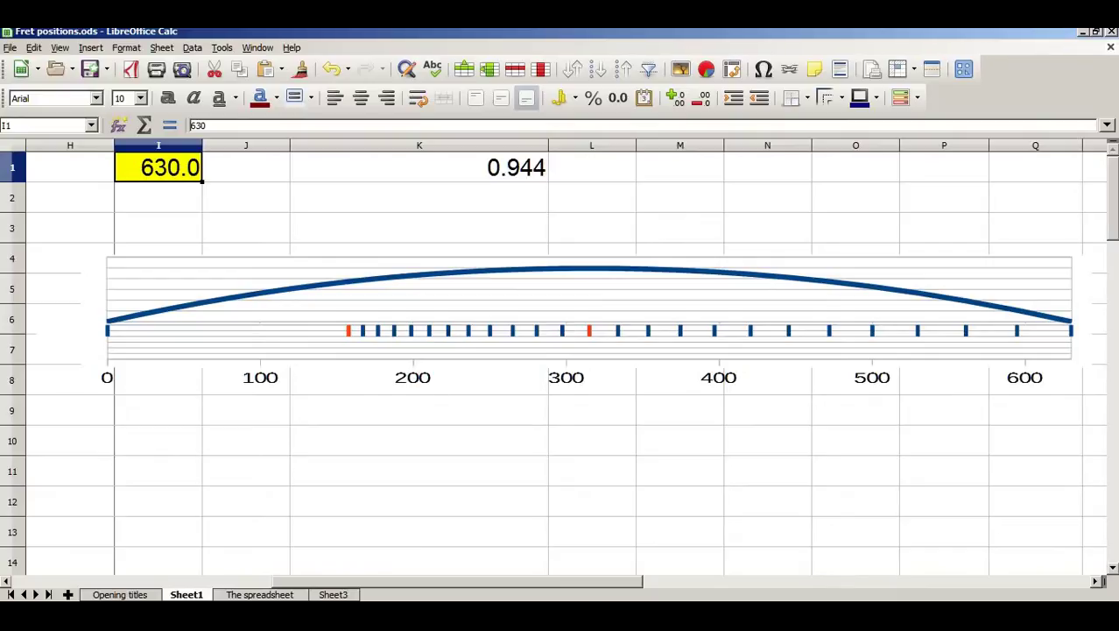
Extend the ratio in cell K1 to show 15 decimal places
left_click(477, 180)
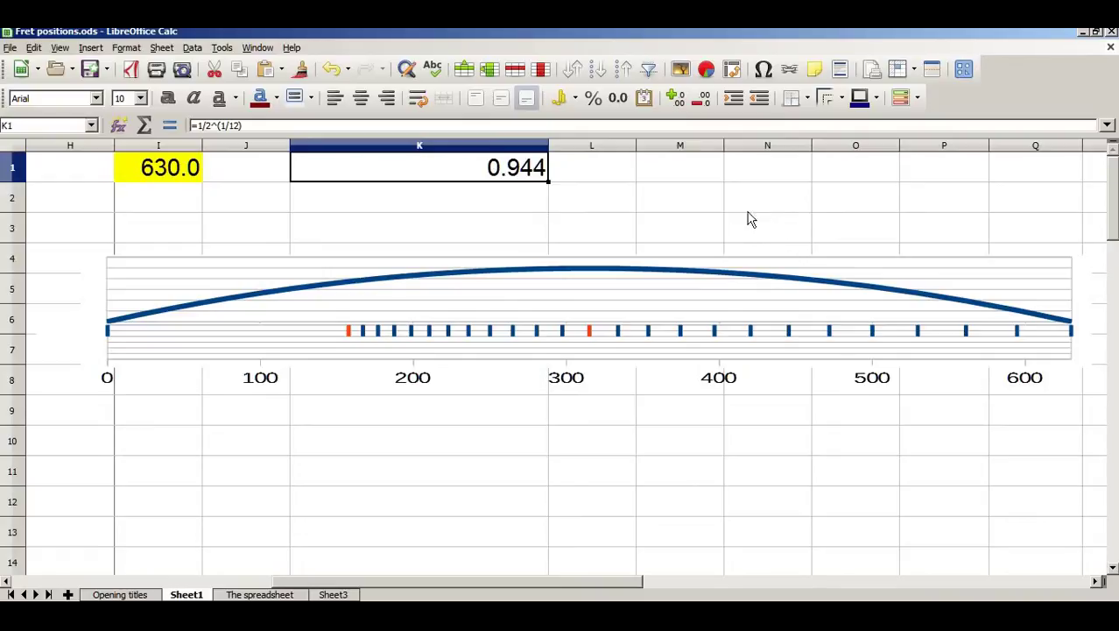
left_click(676, 99)
left_click(676, 99)
left_click(677, 99)
left_click(677, 99)
left_click(676, 99)
left_click(676, 99)
left_click(676, 99)
left_click(676, 99)
left_click(676, 99)
left_click(677, 99)
left_click(677, 99)
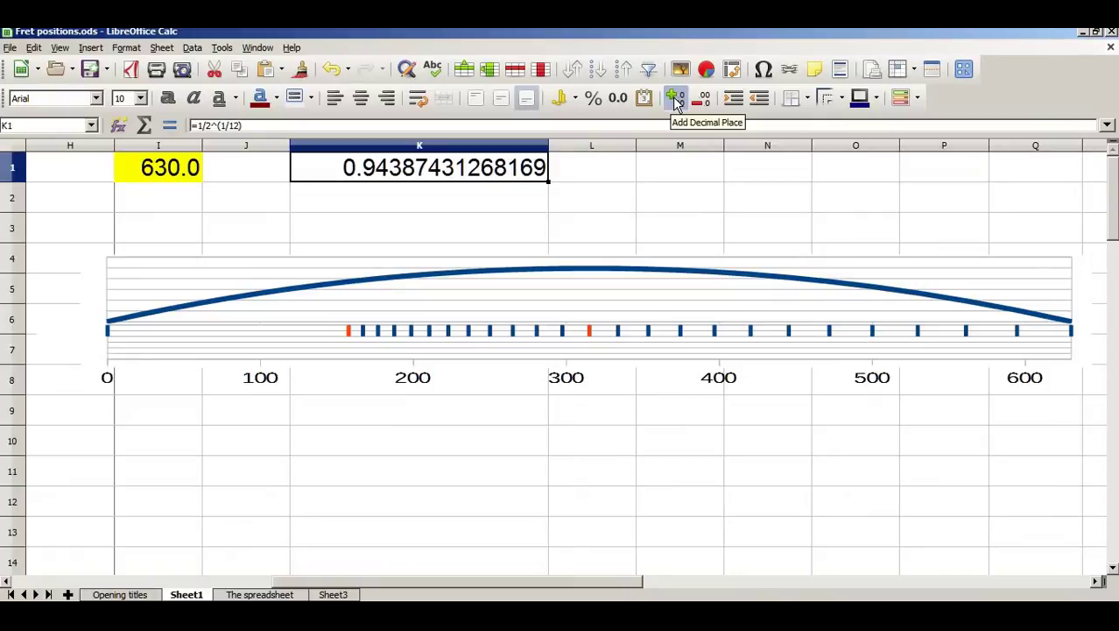
left_click(676, 99)
left_click(676, 98)
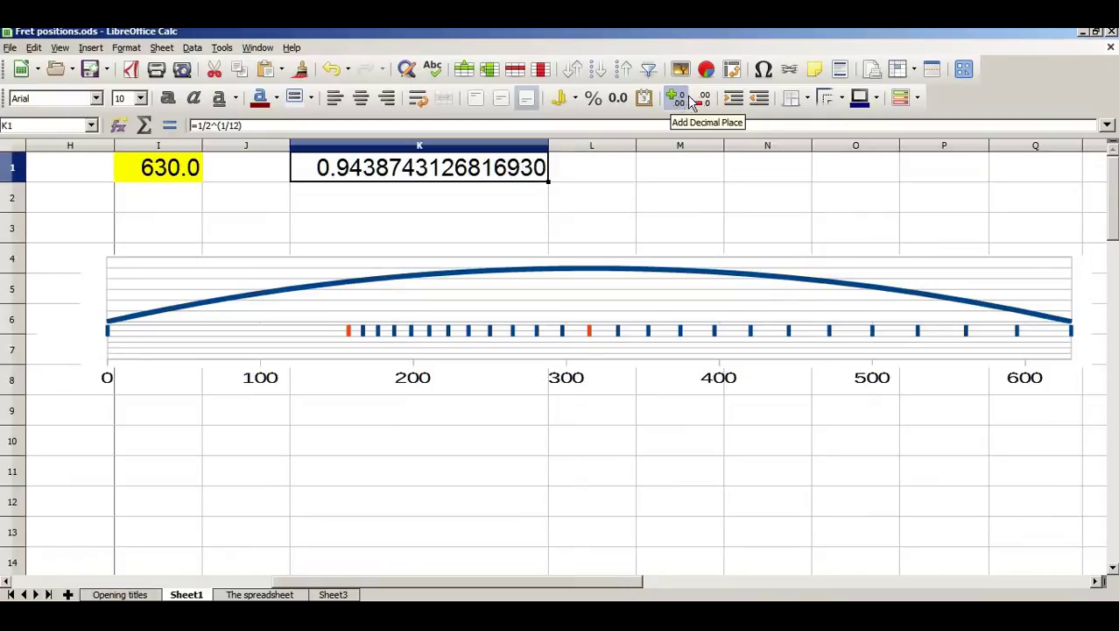
left_click(699, 99)
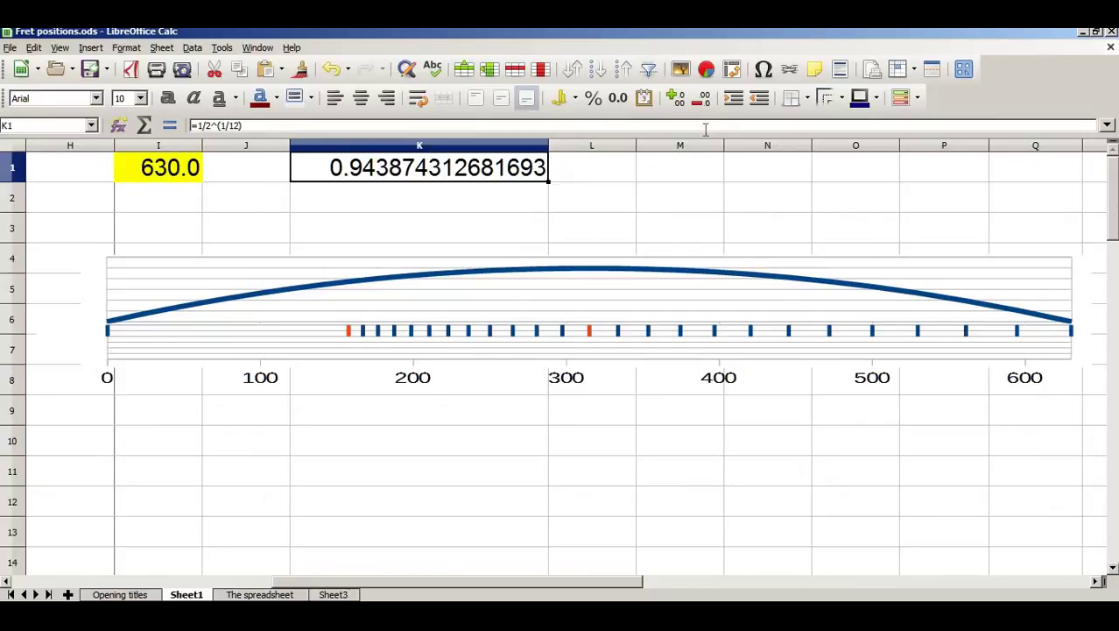
Reduce the ratio in cell K1 to three decimal places
left_click(705, 101)
left_click(706, 101)
left_click(705, 101)
left_click(705, 101)
left_click(705, 101)
left_click(705, 101)
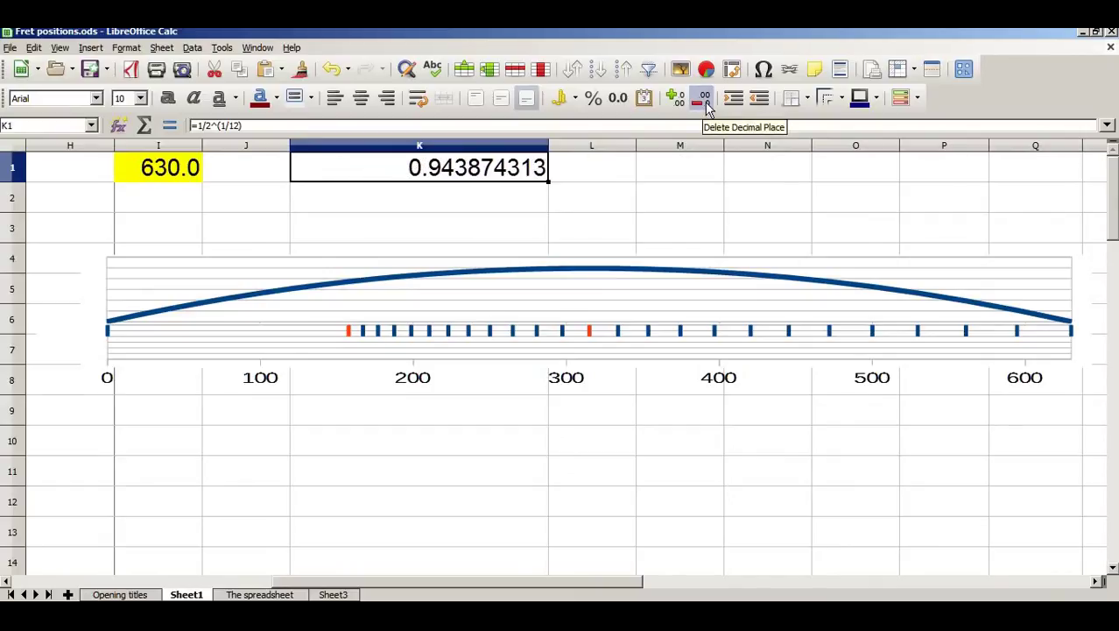
left_click(705, 102)
left_click(705, 102)
left_click(705, 102)
left_click(705, 101)
left_click(705, 102)
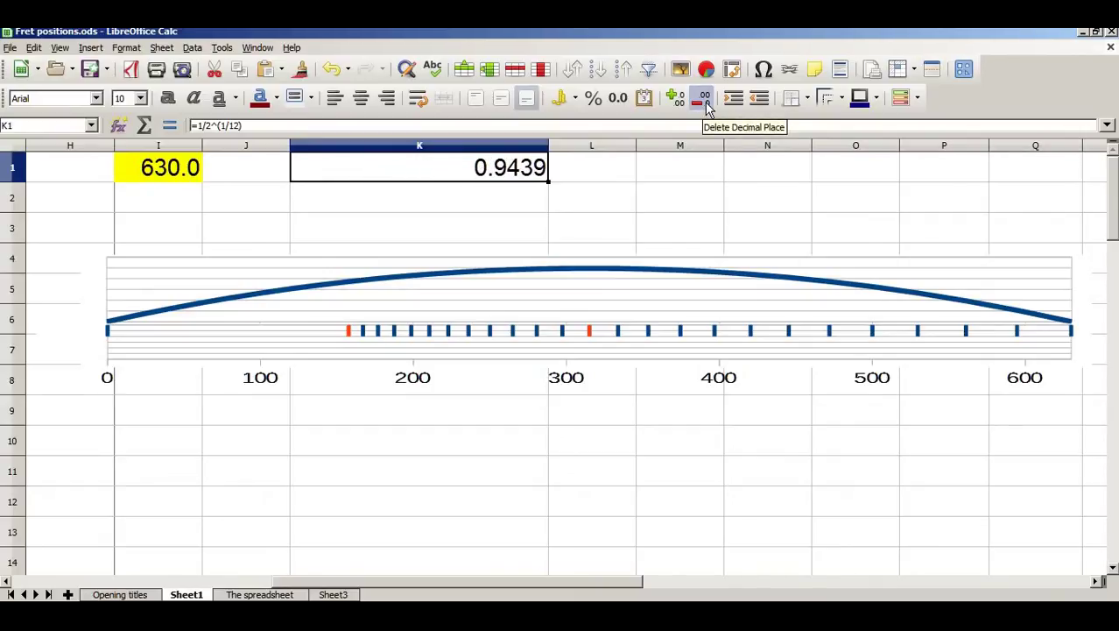
left_click(705, 102)
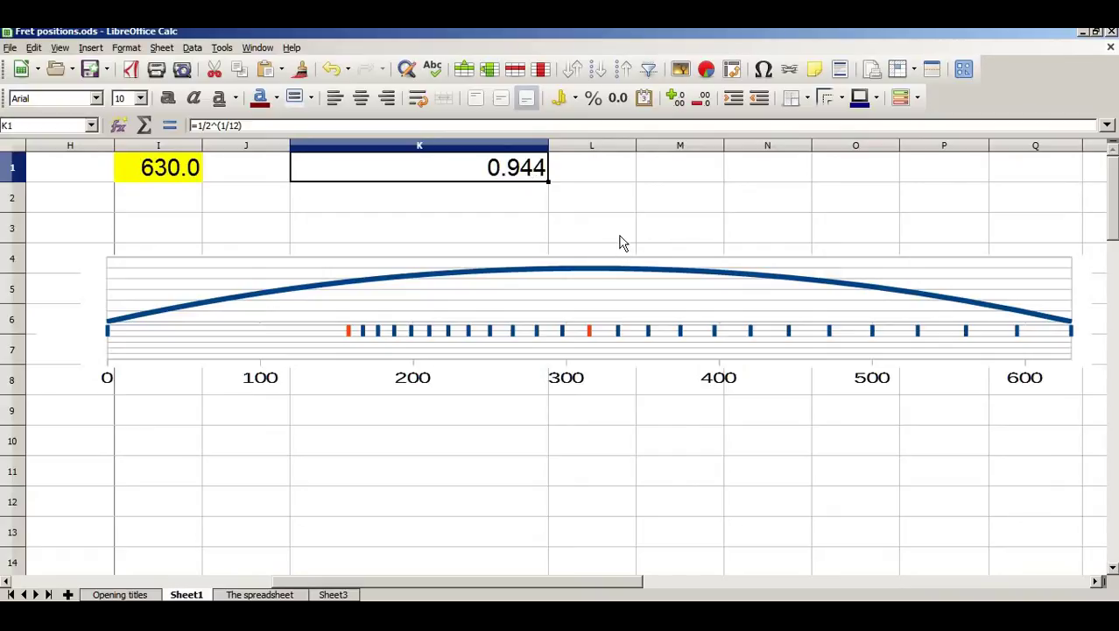
Choose 594.6 and after it 561.2 as the string length in cell I1, moving the string's end point one fret at a time
left_click(169, 175)
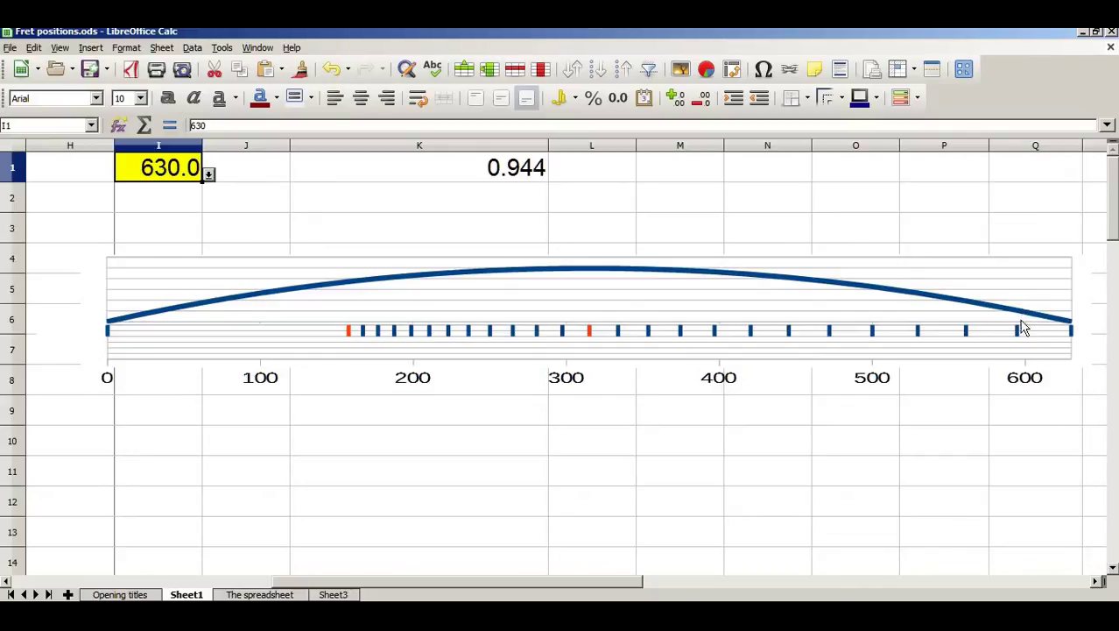
left_click(209, 174)
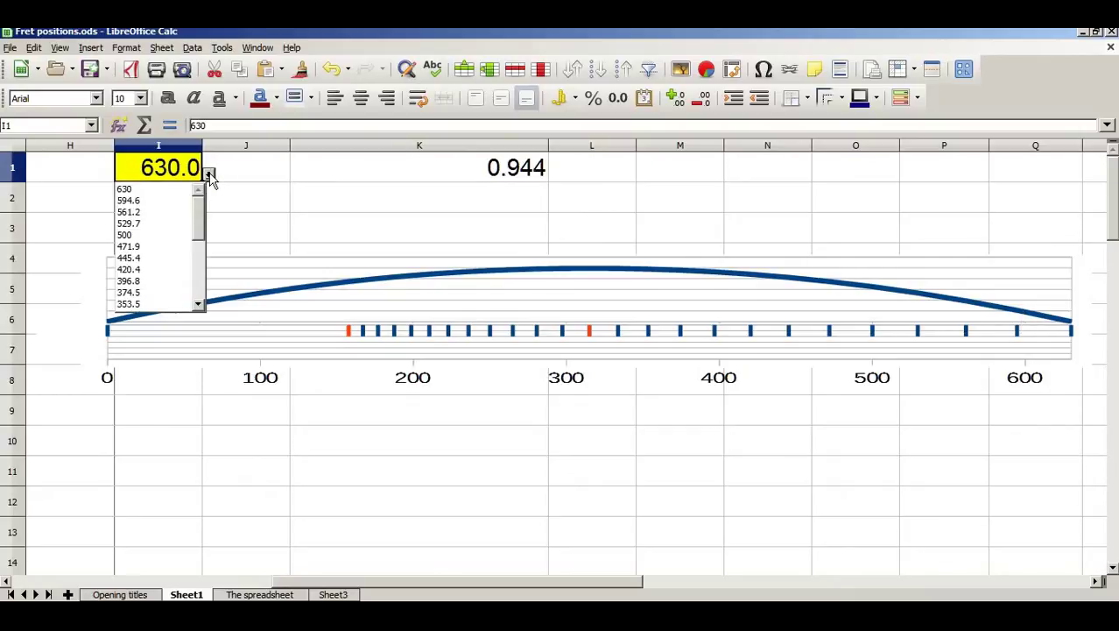
left_click(137, 200)
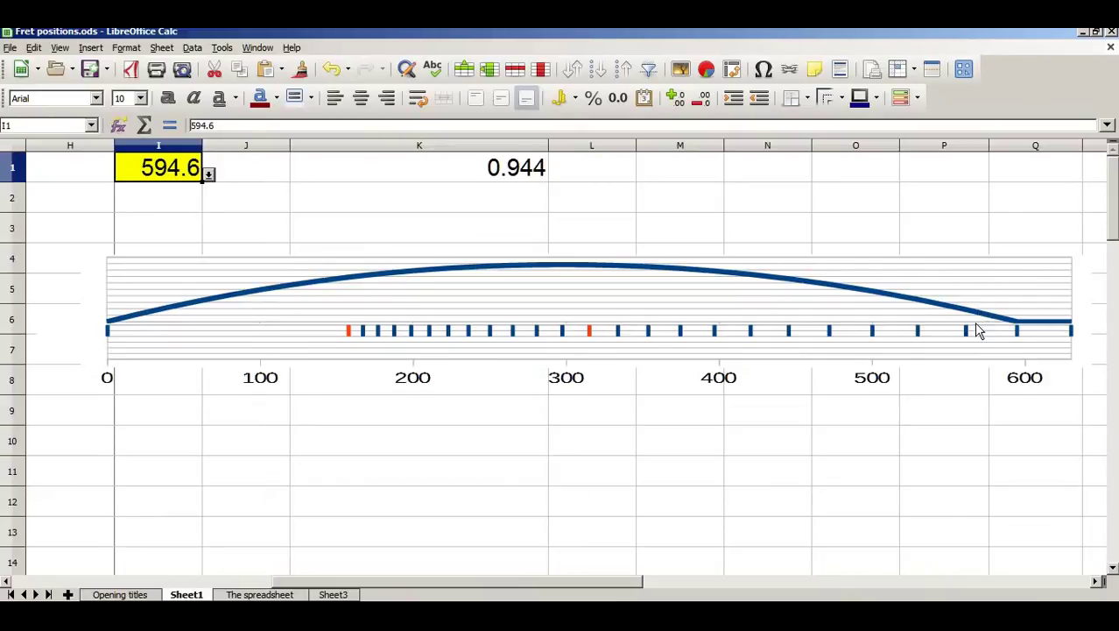
left_click(207, 174)
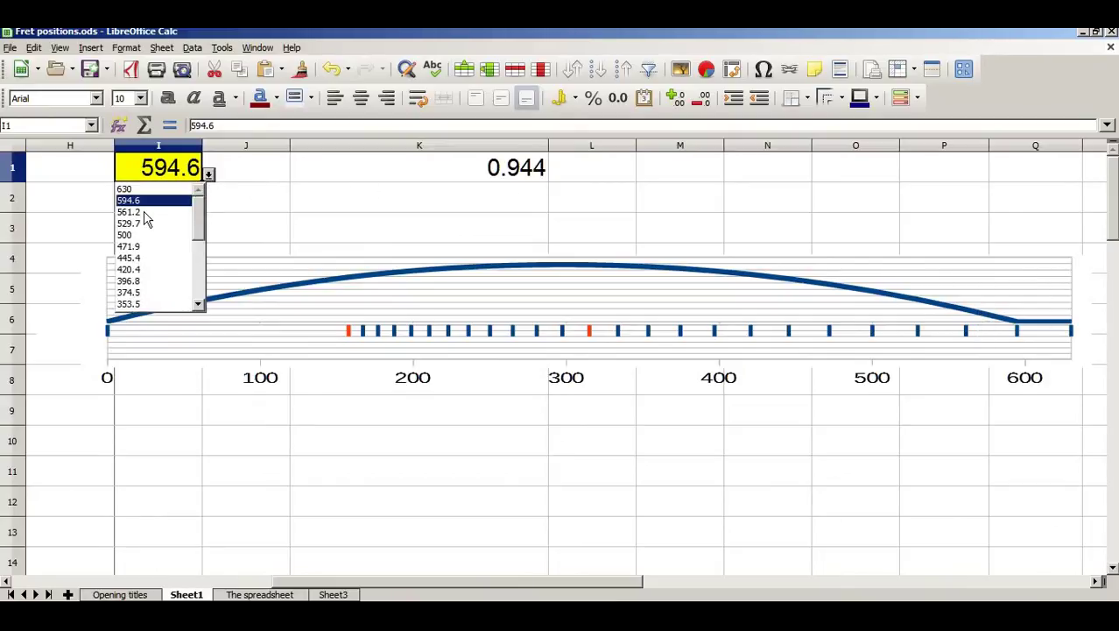
left_click(145, 213)
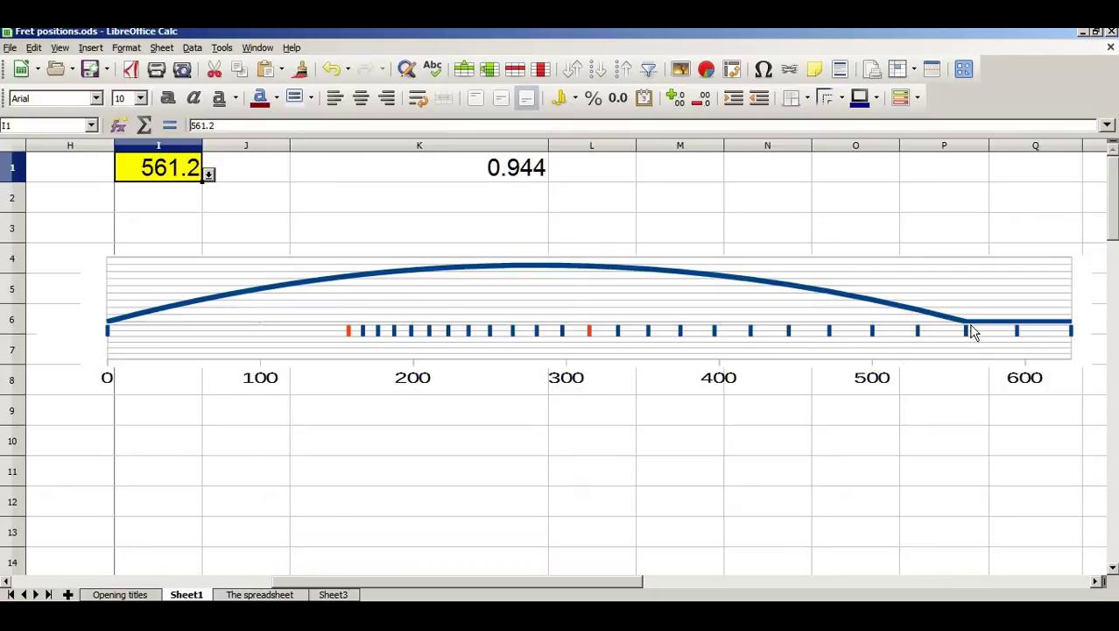
Switch to Sheet3 and enter 630 as the scale length in cell B1
left_click(253, 594)
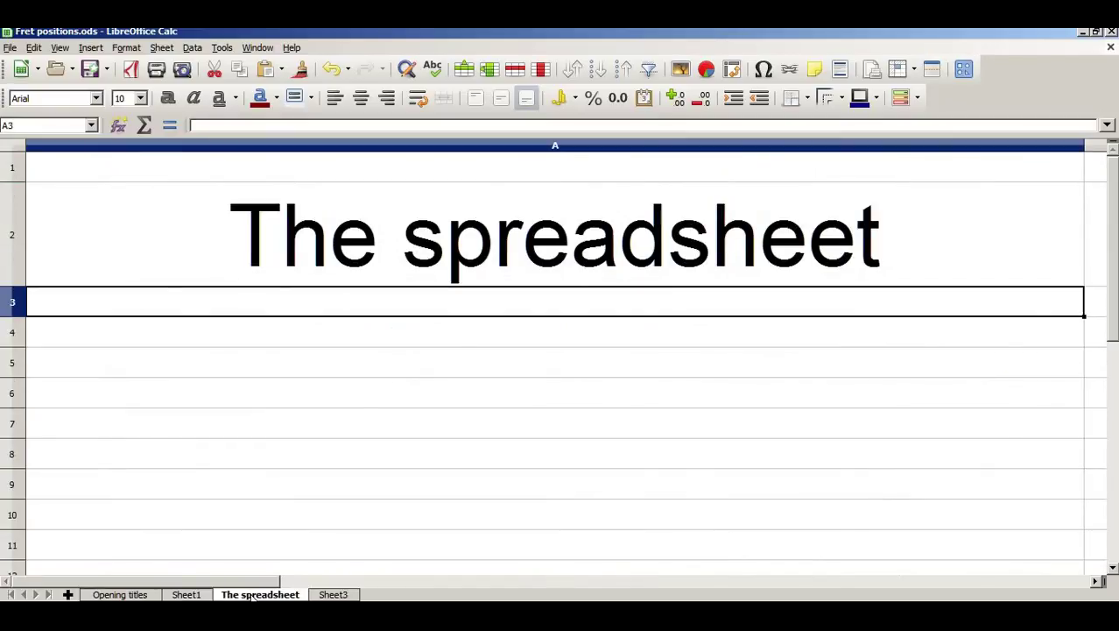
left_click(333, 595)
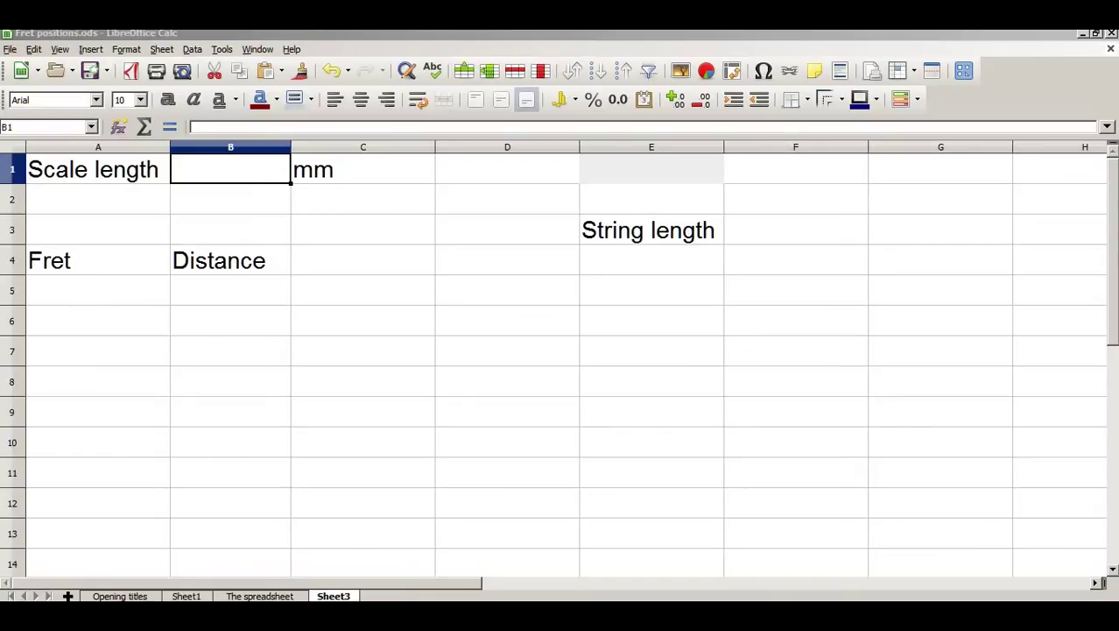
left_click(228, 170)
type("630")
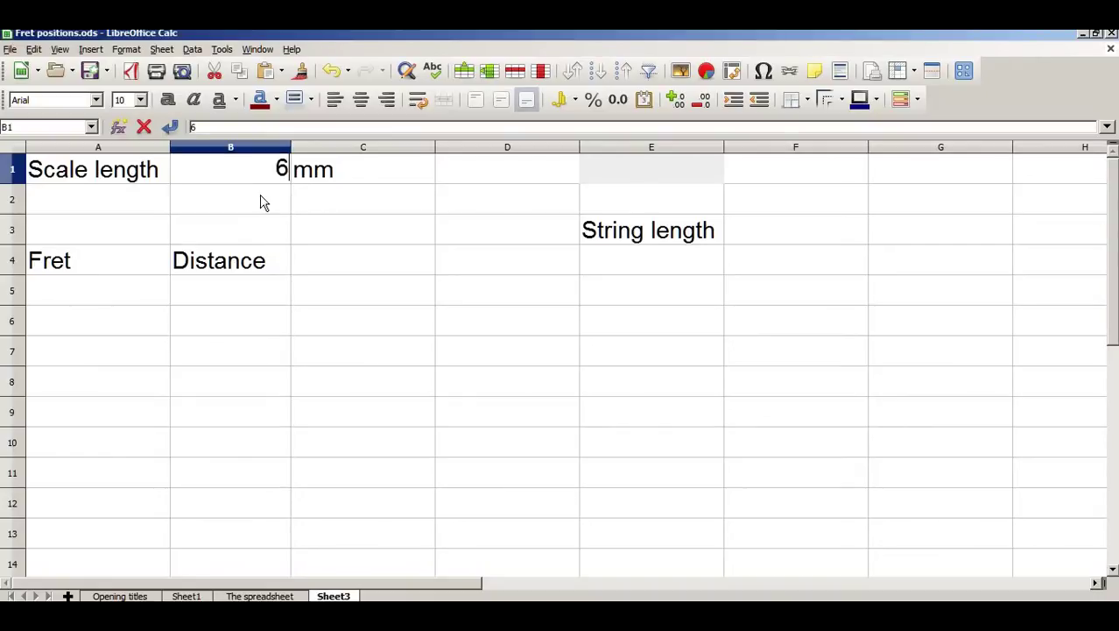
key("Return")
key("Up")
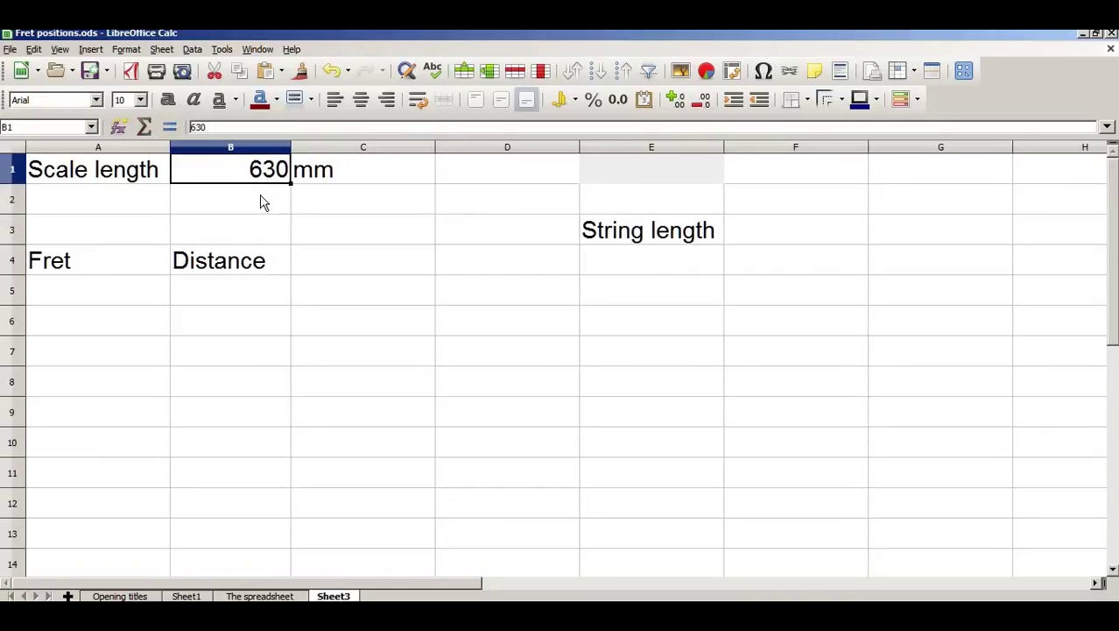
Enter the fret ratio formula =1/2^(1/12) in cell E1
key("Right")
key("Right")
key("Right")
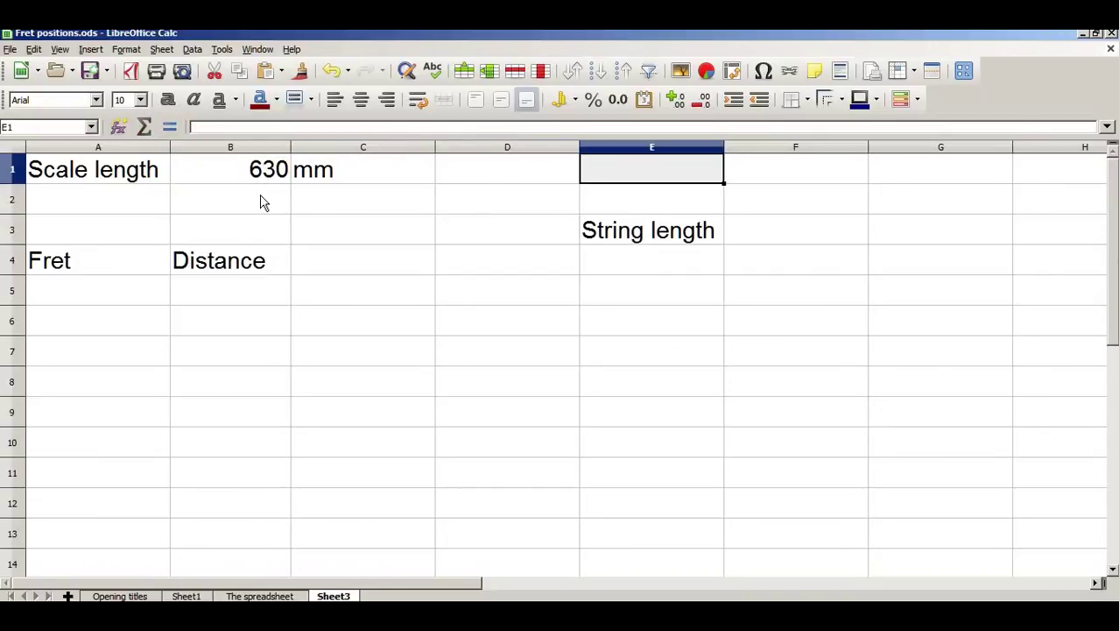
type("=")
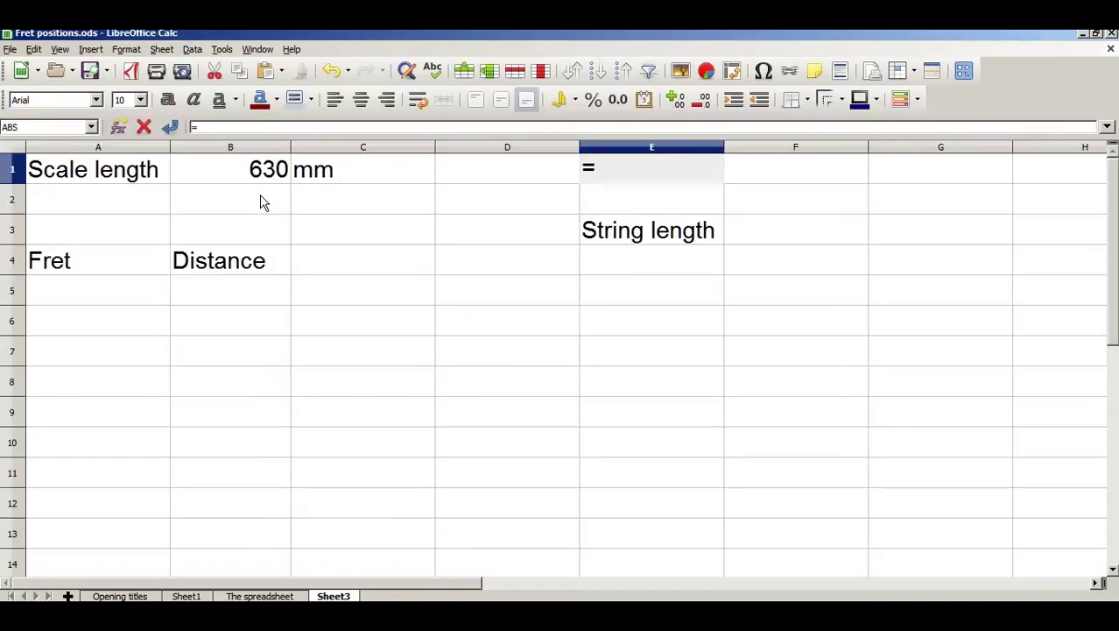
type("1/2^(1/12)")
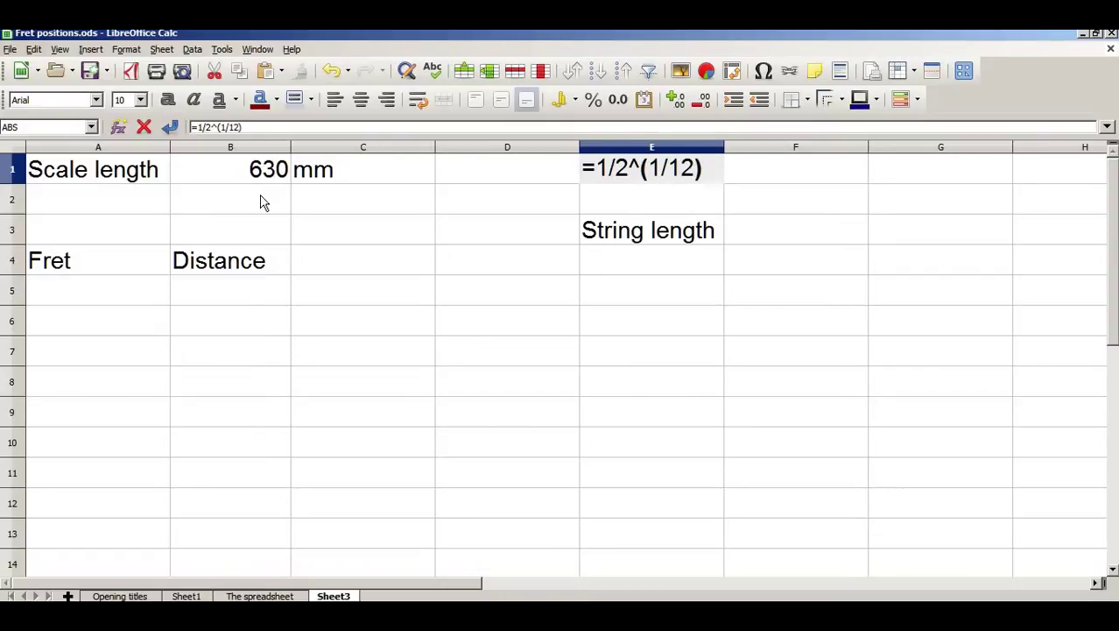
key("Return")
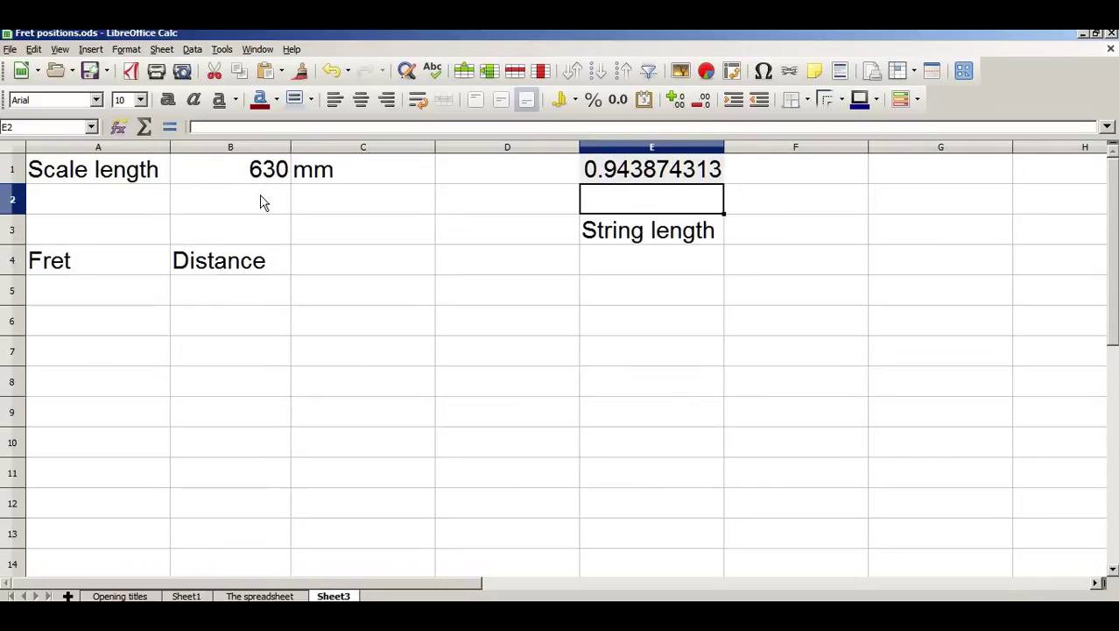
Format the ratio in cell E1 to show three decimal places
left_click(648, 171)
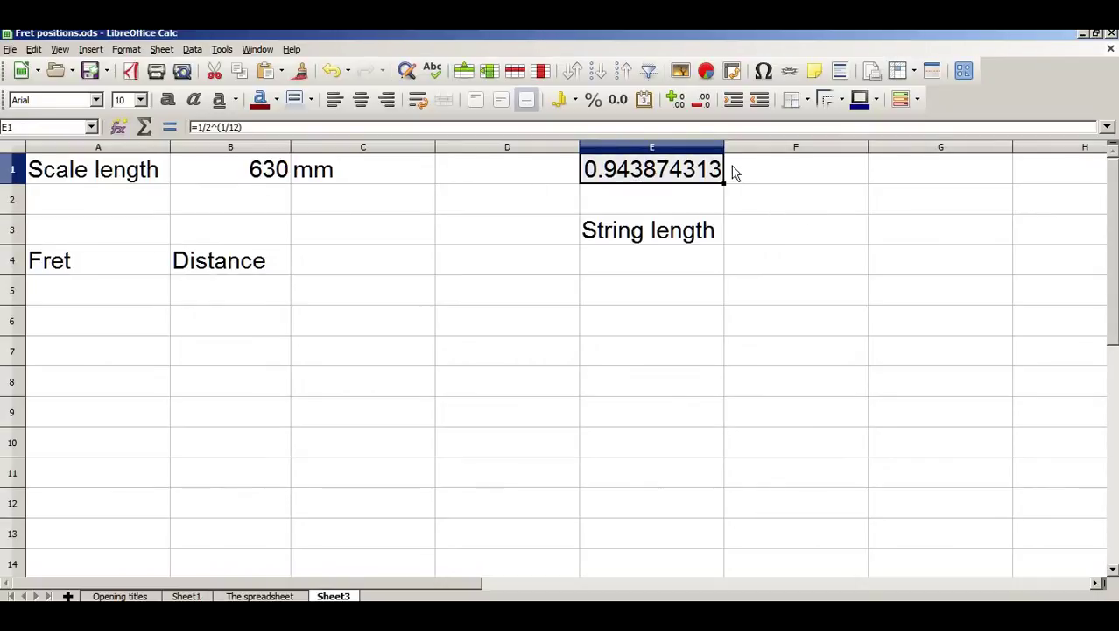
left_click(706, 104)
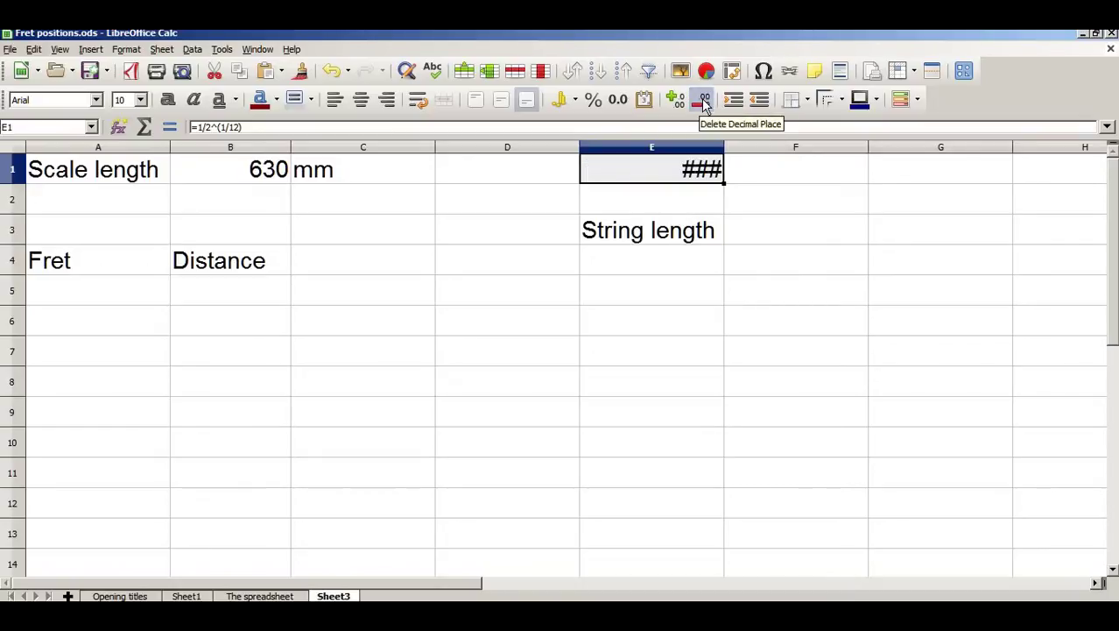
left_click(706, 103)
left_click(706, 104)
left_click(706, 103)
left_click(706, 104)
left_click(706, 103)
left_click(706, 103)
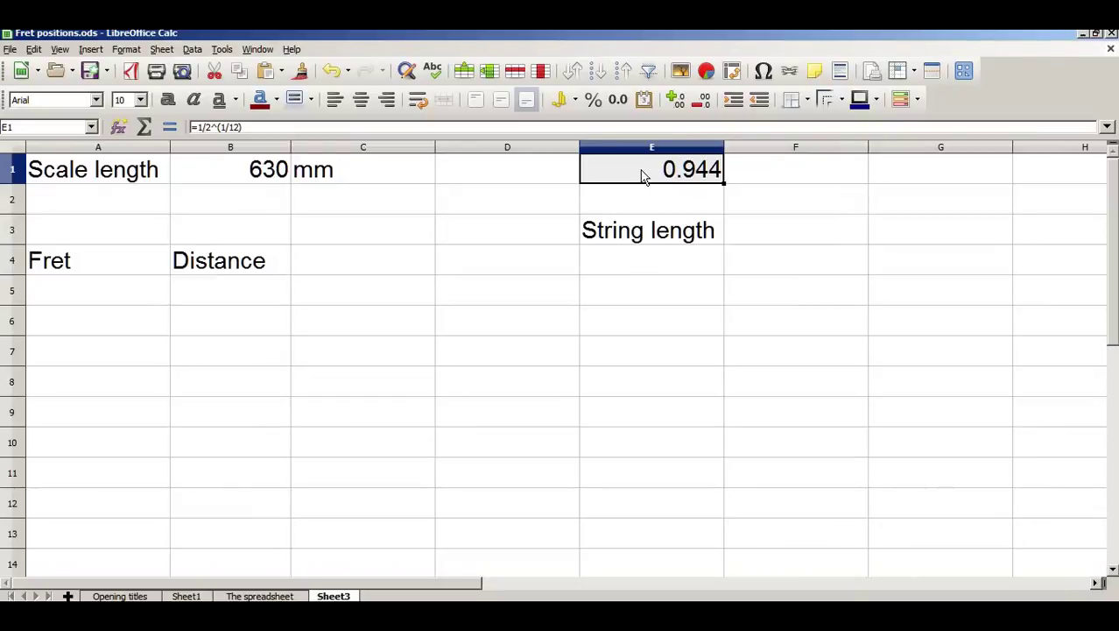
Enter fret numbers 1 and 2 in cells A5 and A6, below the Fret heading
left_click(96, 292)
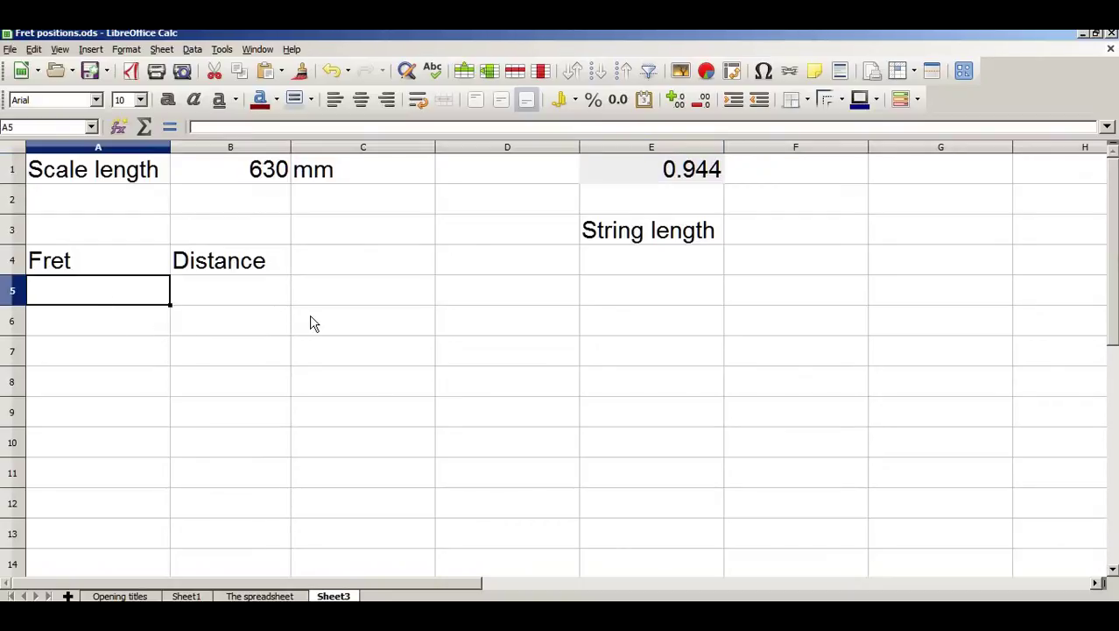
type("1")
key("Return")
type("2")
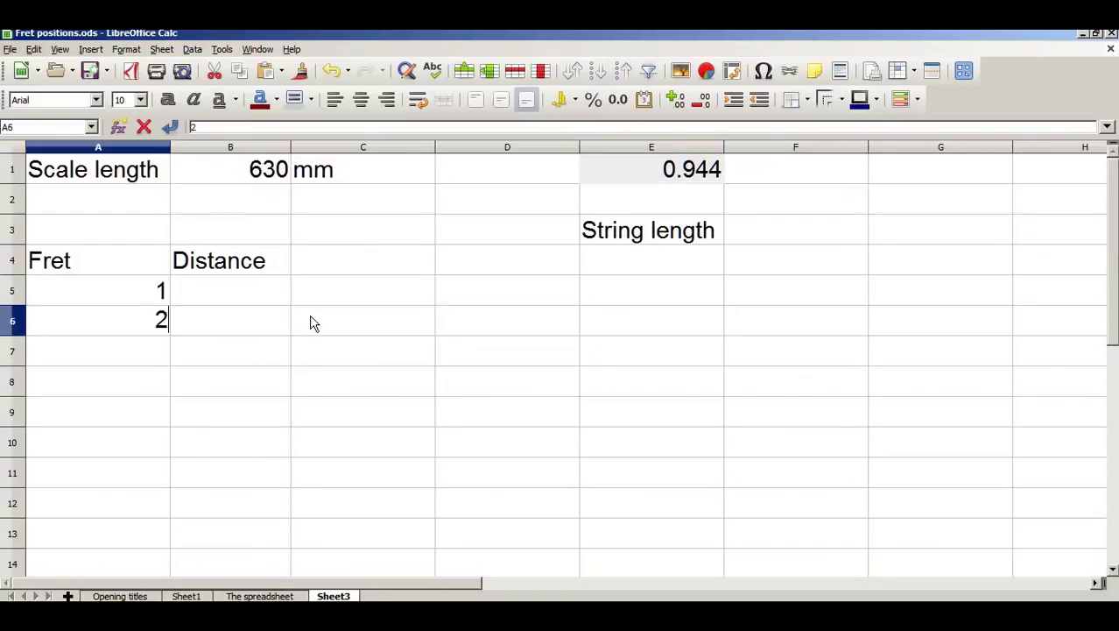
key("Return")
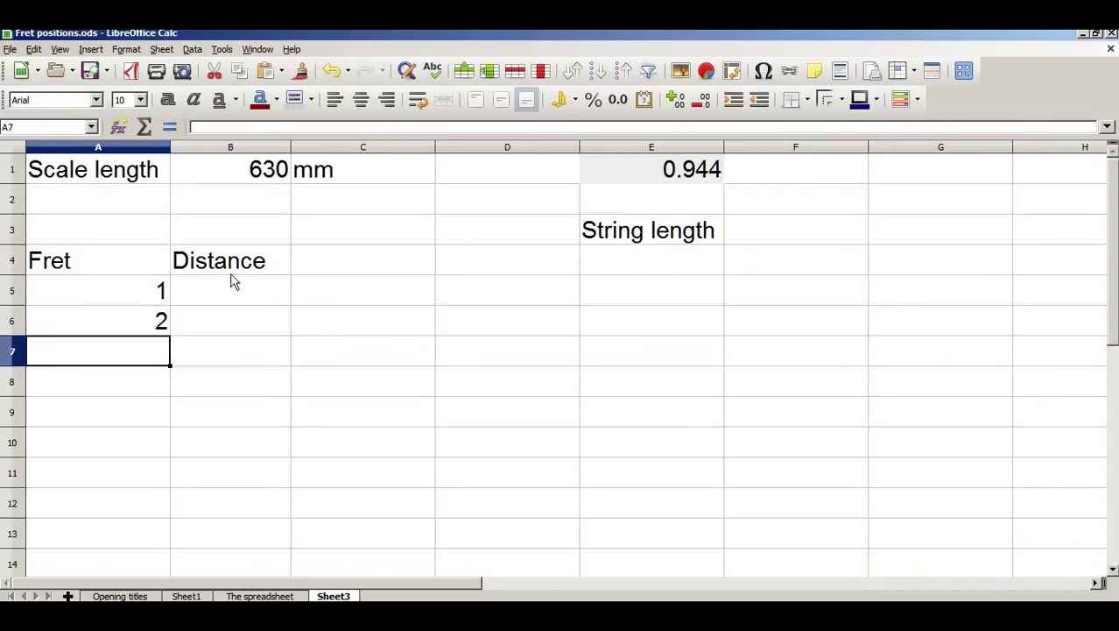
Clear cell A6 and auto-fill the fret numbers from A5 down to A11
left_click(154, 319)
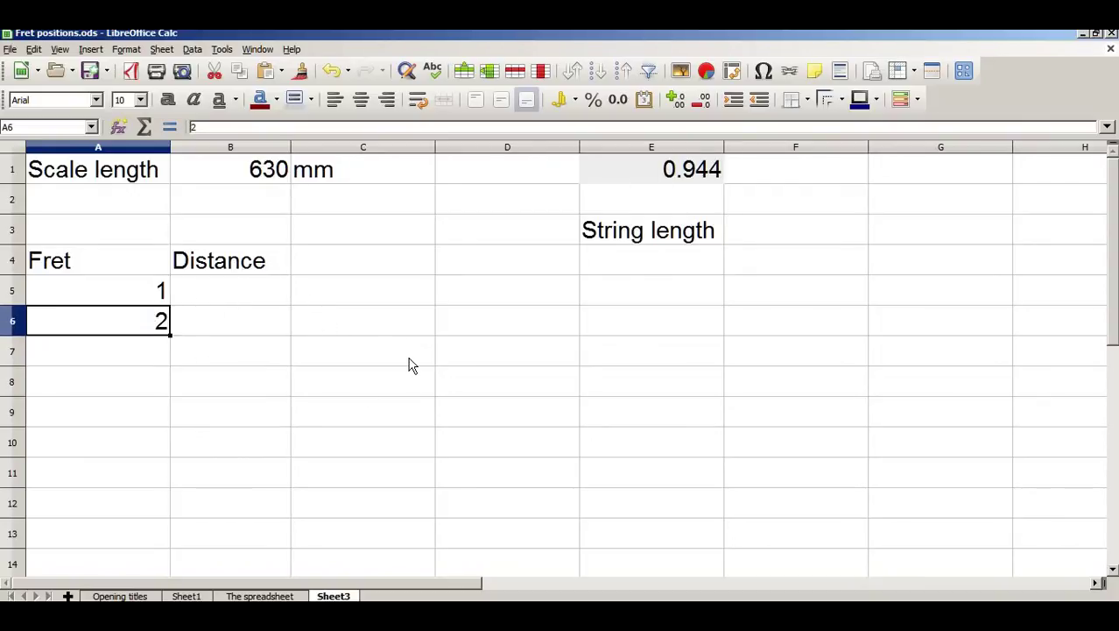
key("Delete")
left_click(131, 292)
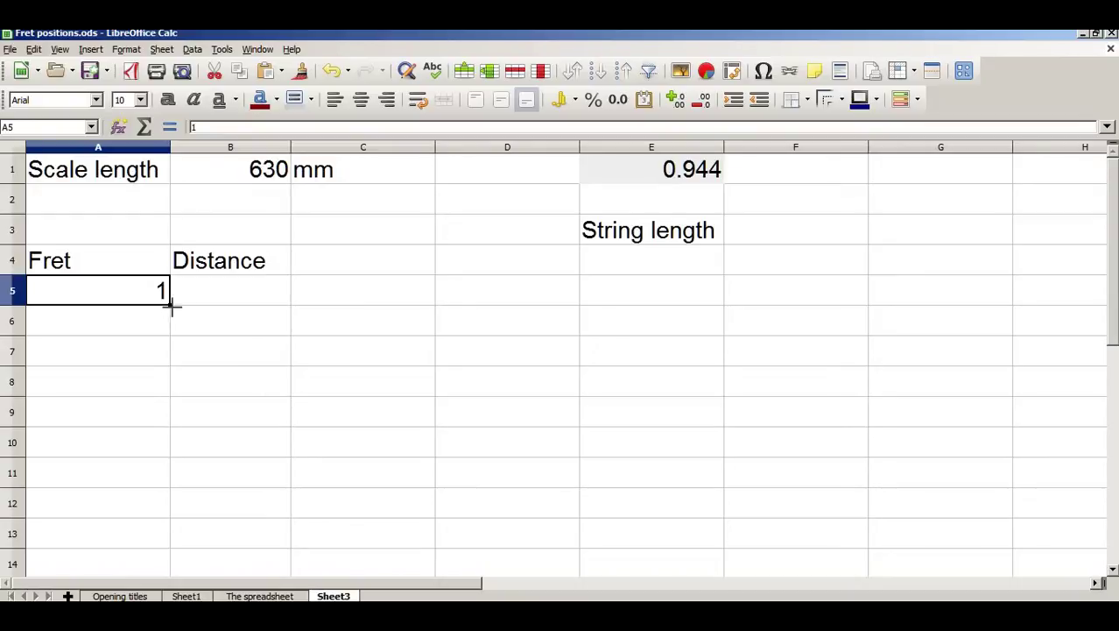
left_click_drag(172, 305, 185, 495)
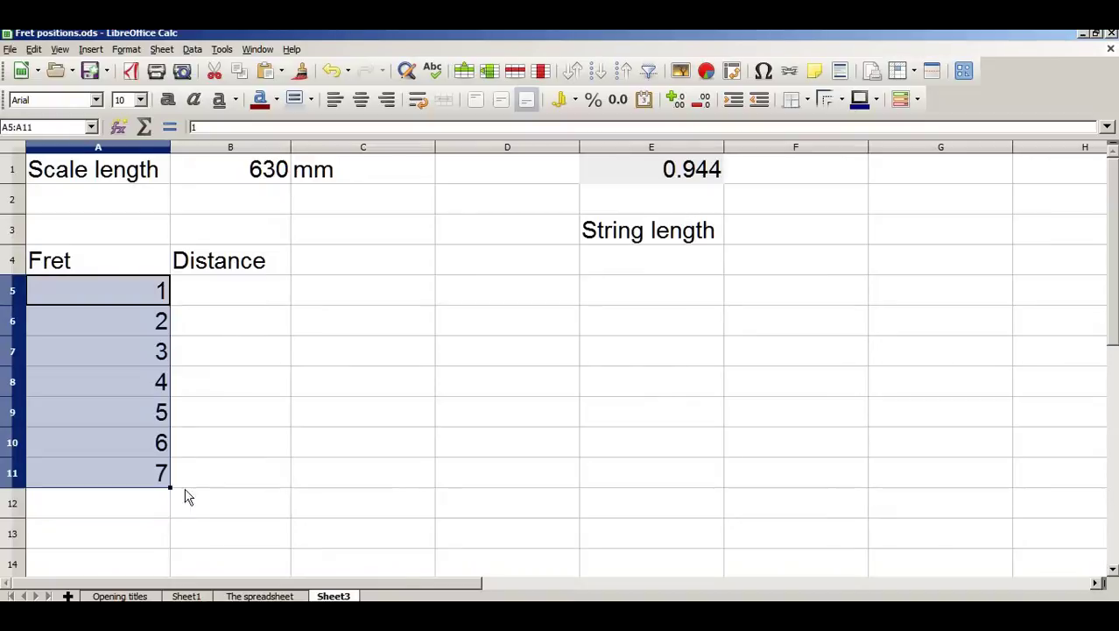
Delete the filled fret numbers 2 to 7 from cells A6 to A11
left_click(273, 423)
left_click_drag(143, 321, 144, 483)
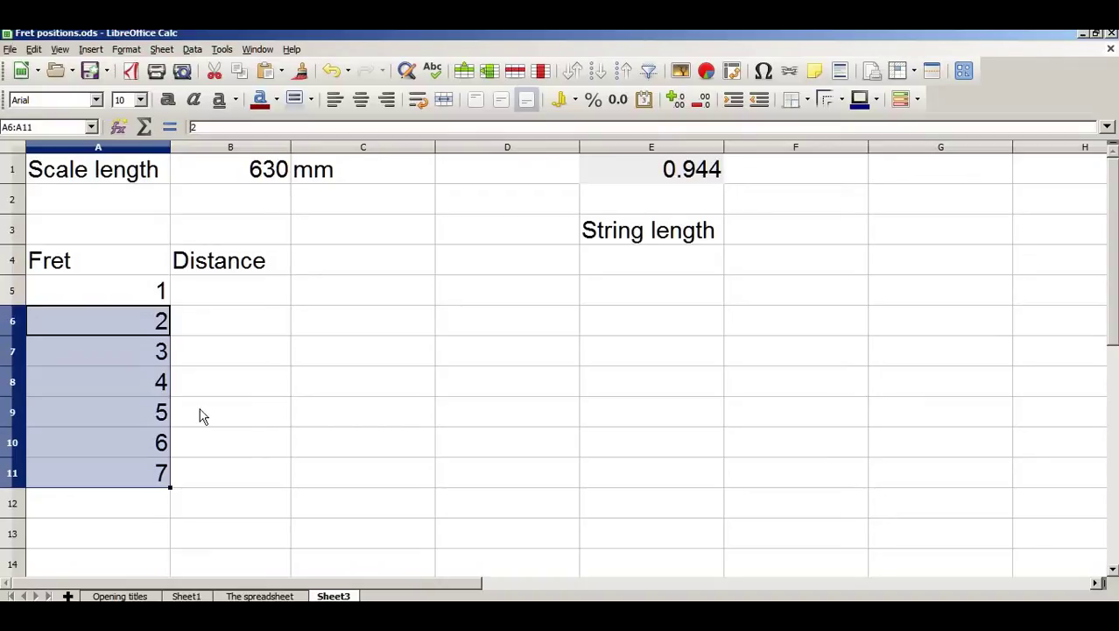
key("Delete")
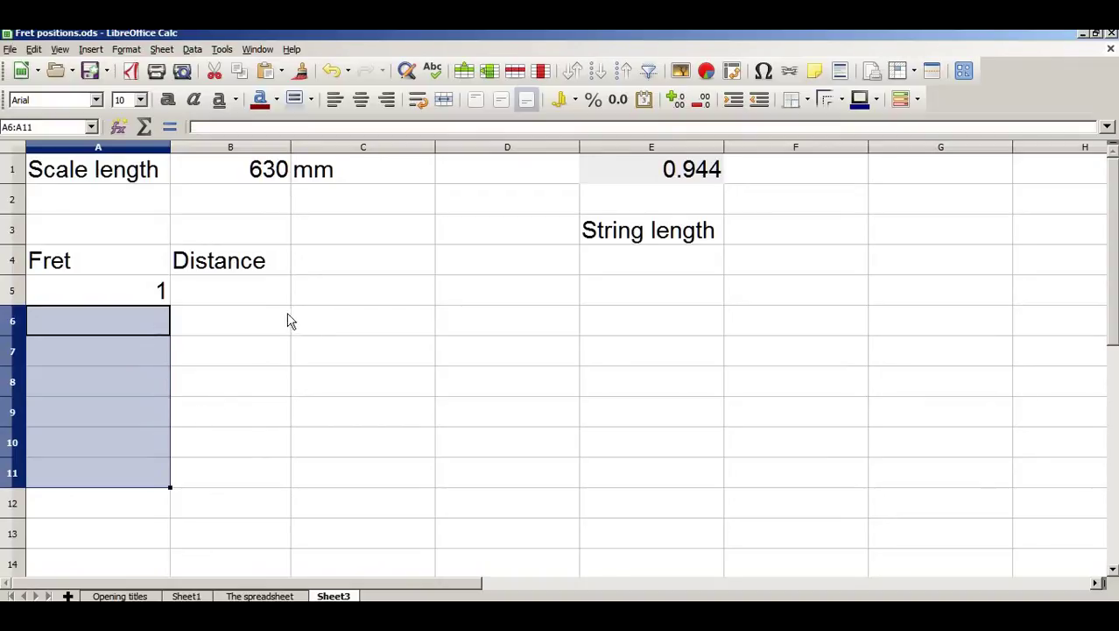
left_click(124, 291)
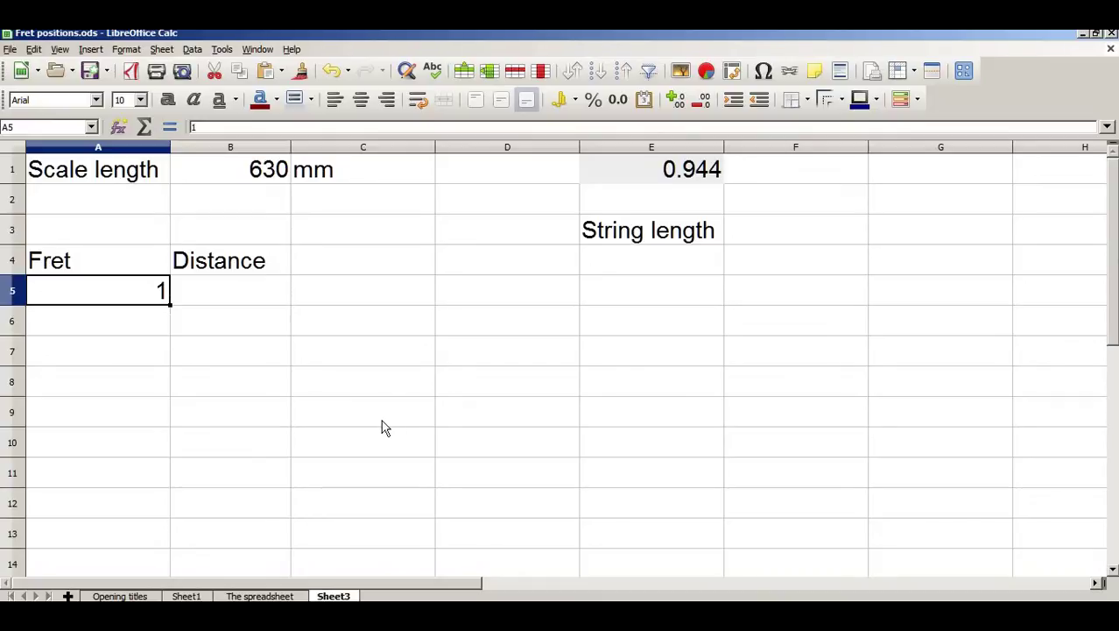
left_click(106, 329)
left_click(112, 365)
left_click(105, 382)
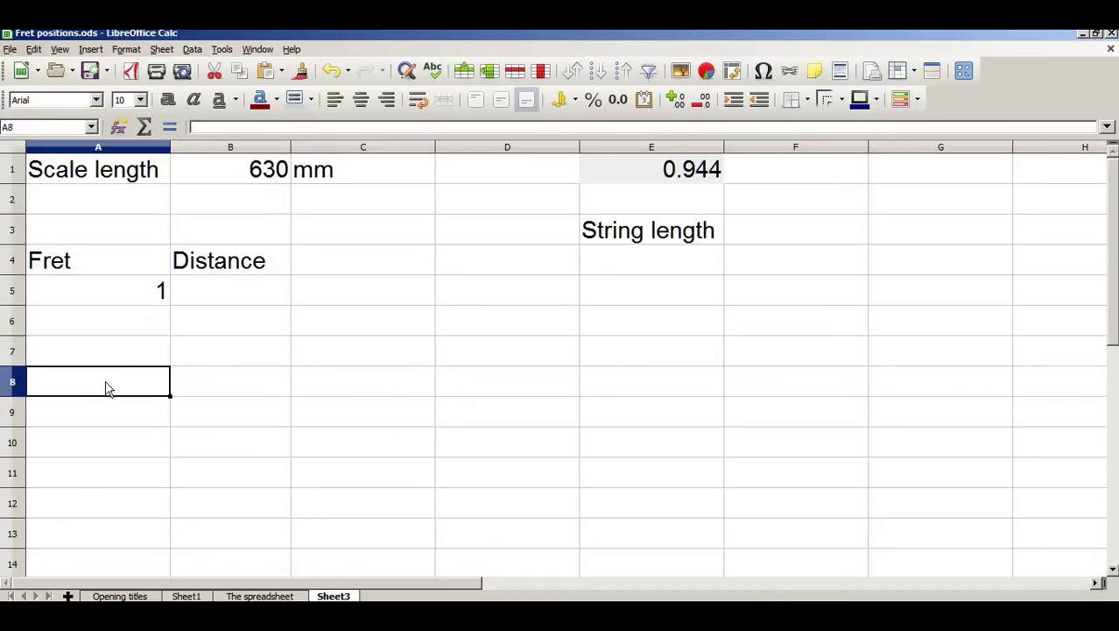
left_click(282, 354)
Enter fret number 2 in cell A6 and auto-fill the series from A5:A6 down to A28
left_click(136, 331)
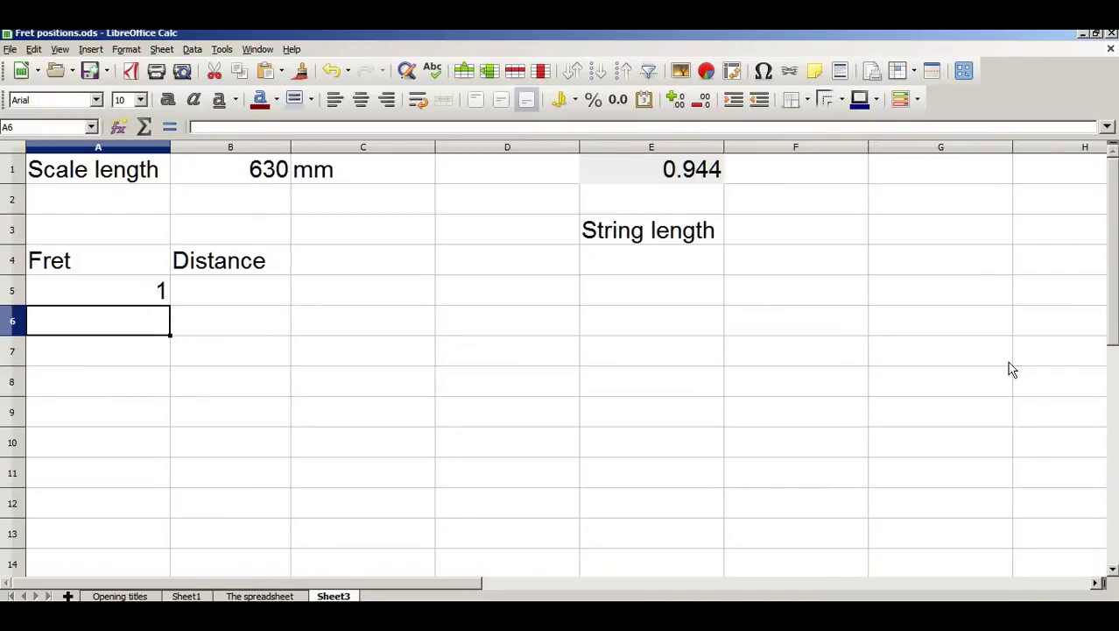
type("2")
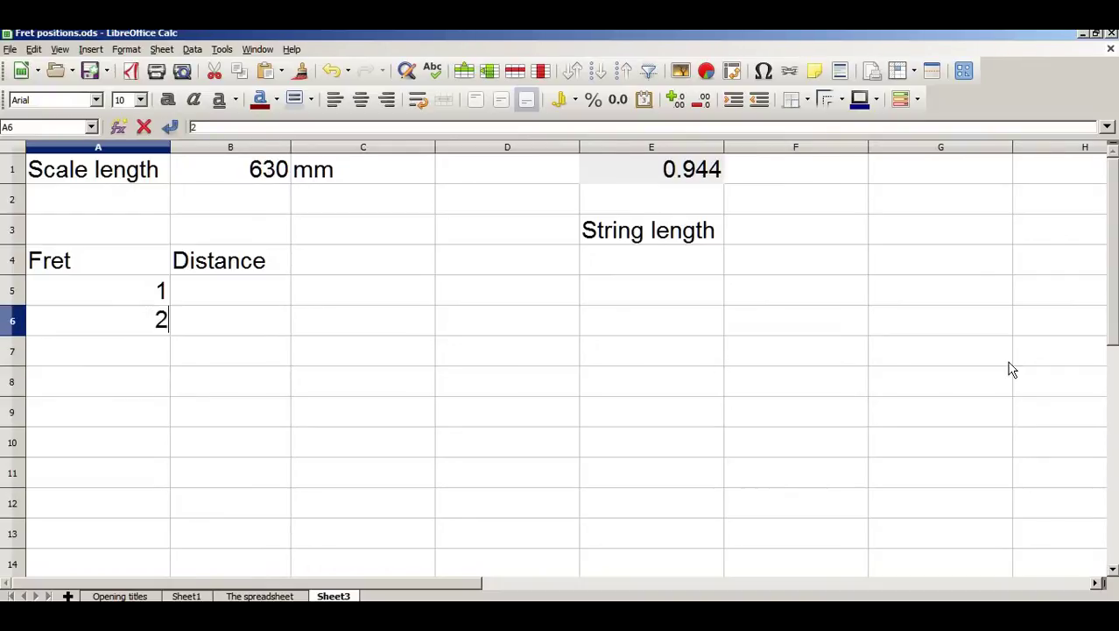
key("Return")
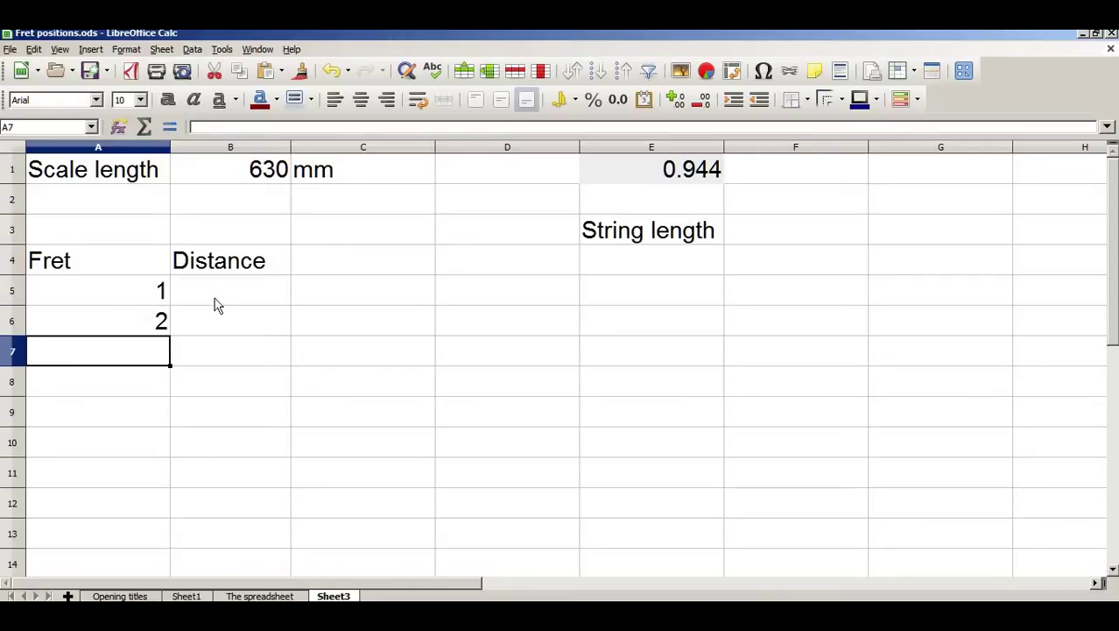
left_click(136, 294)
left_click(149, 326)
left_click_drag(140, 294, 141, 322)
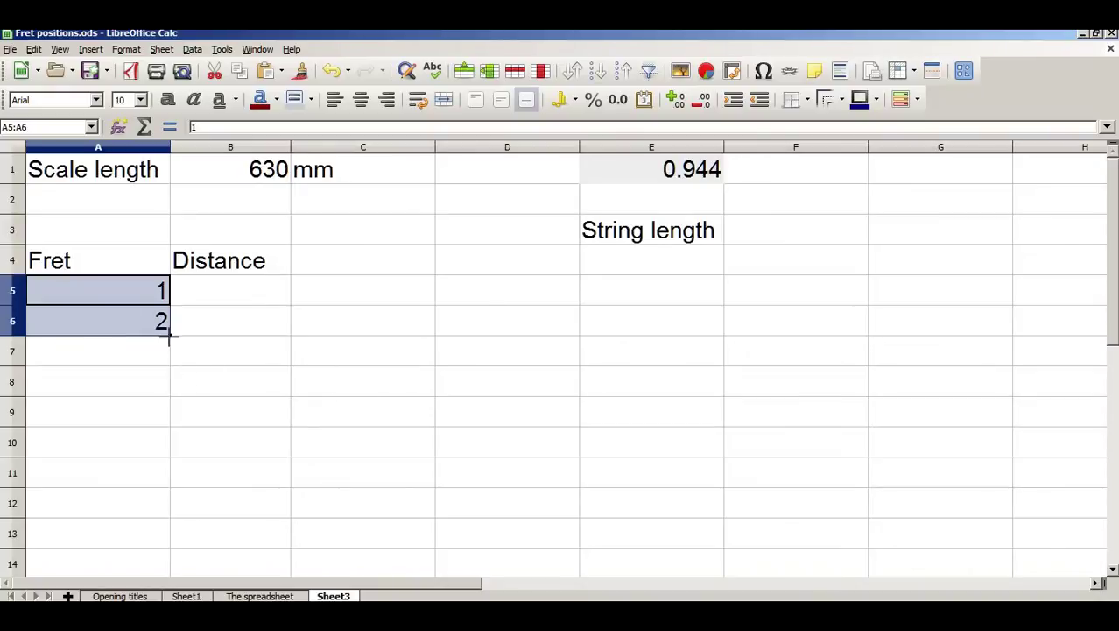
left_click_drag(169, 336, 165, 501)
scroll(193, 490, "up", 6)
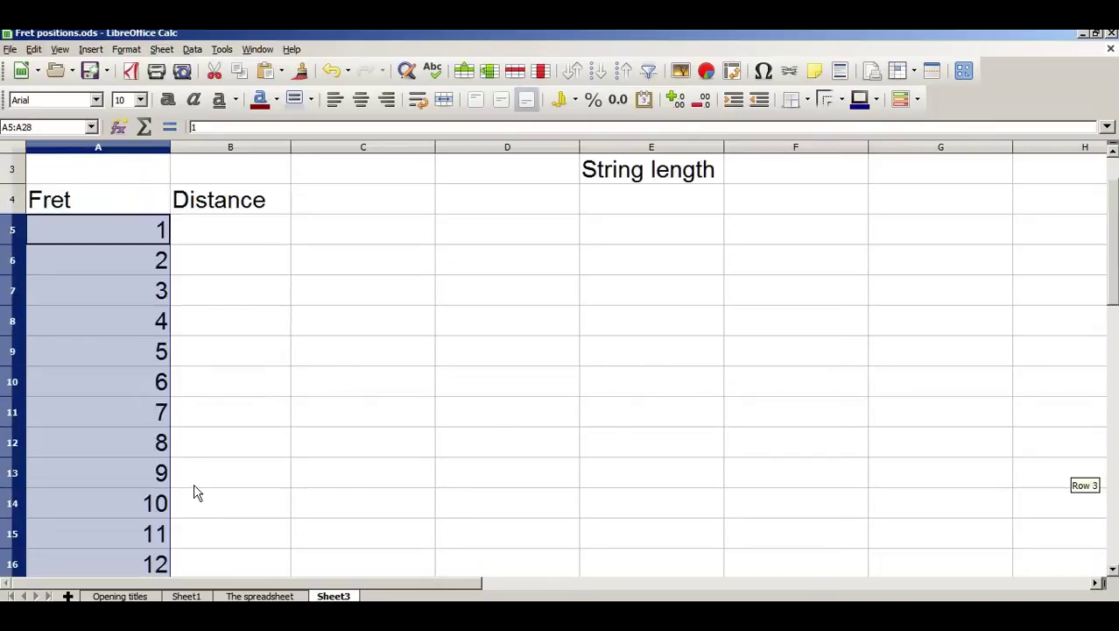
left_click(152, 304)
left_click(155, 318)
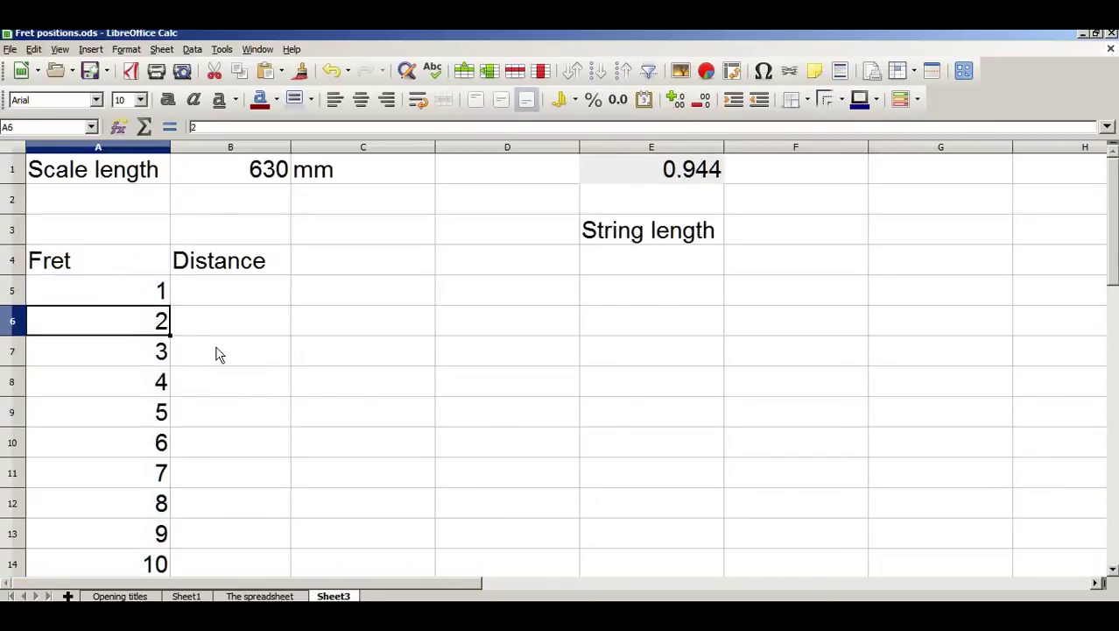
left_click(104, 296)
left_click(103, 337)
left_click(108, 299)
left_click(109, 321)
left_click(104, 359)
left_click(94, 388)
left_click(213, 357)
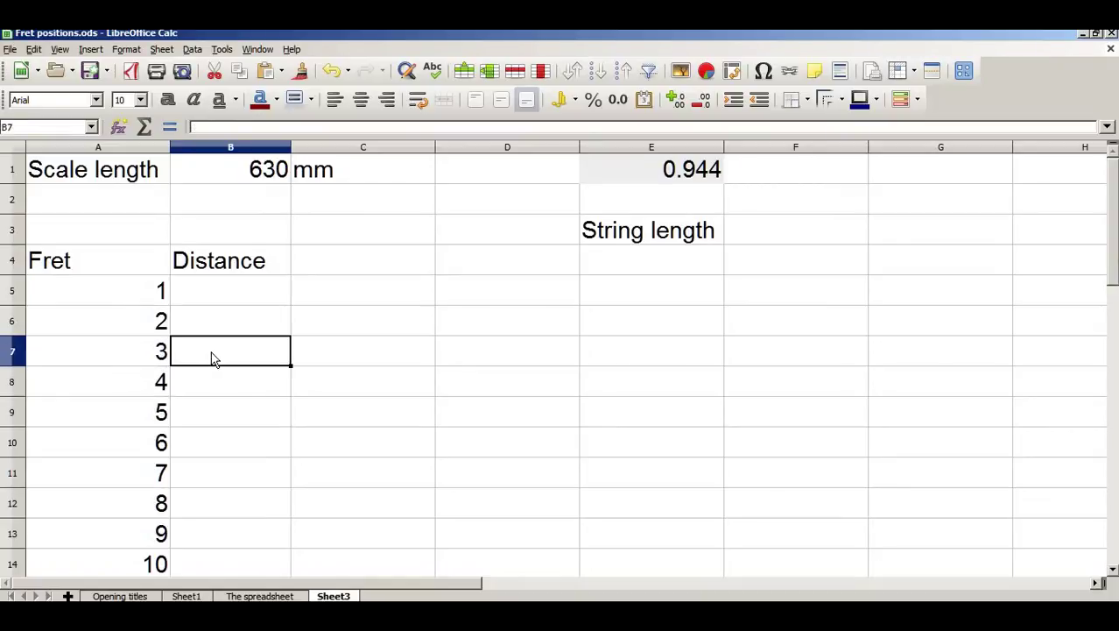
left_click(470, 430)
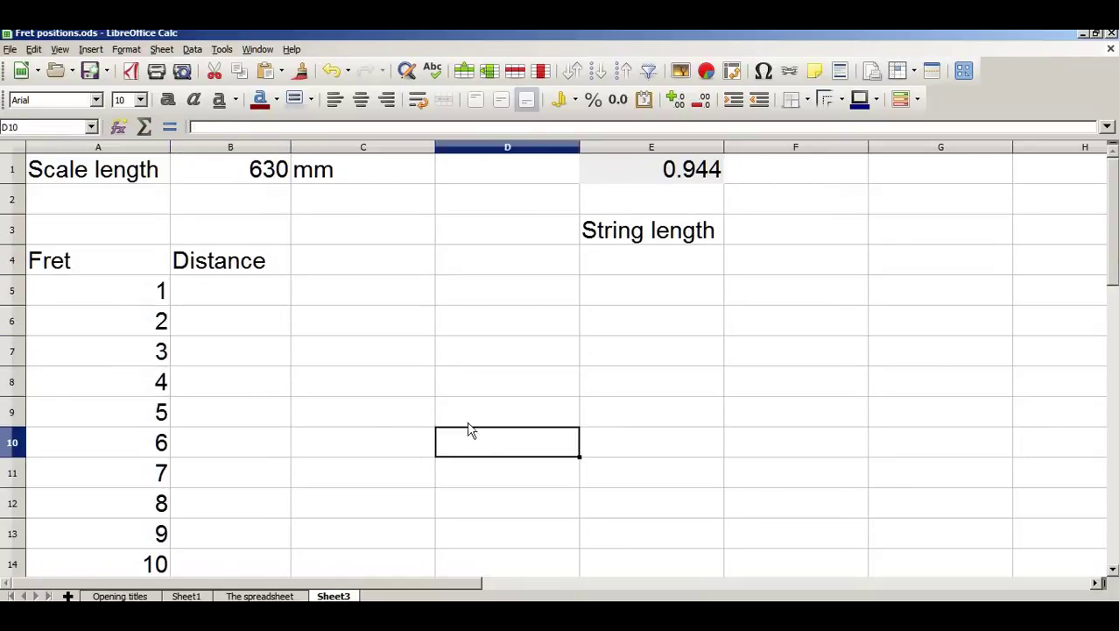
Enter the formula =B1 in cell E4, below the String length heading, to reference the scale length
left_click(635, 271)
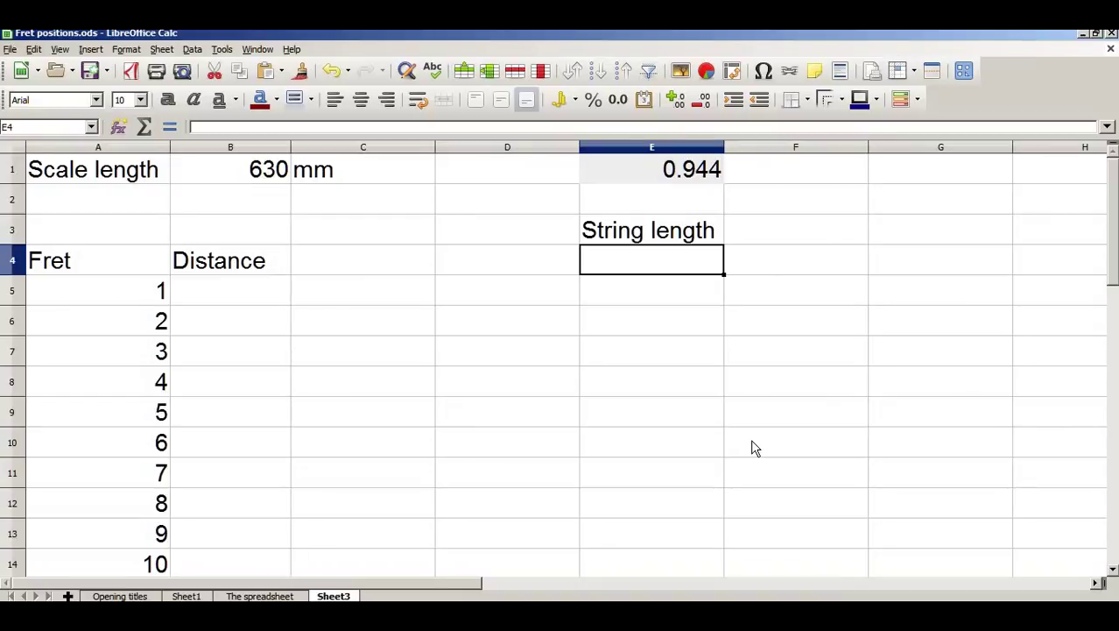
type("=")
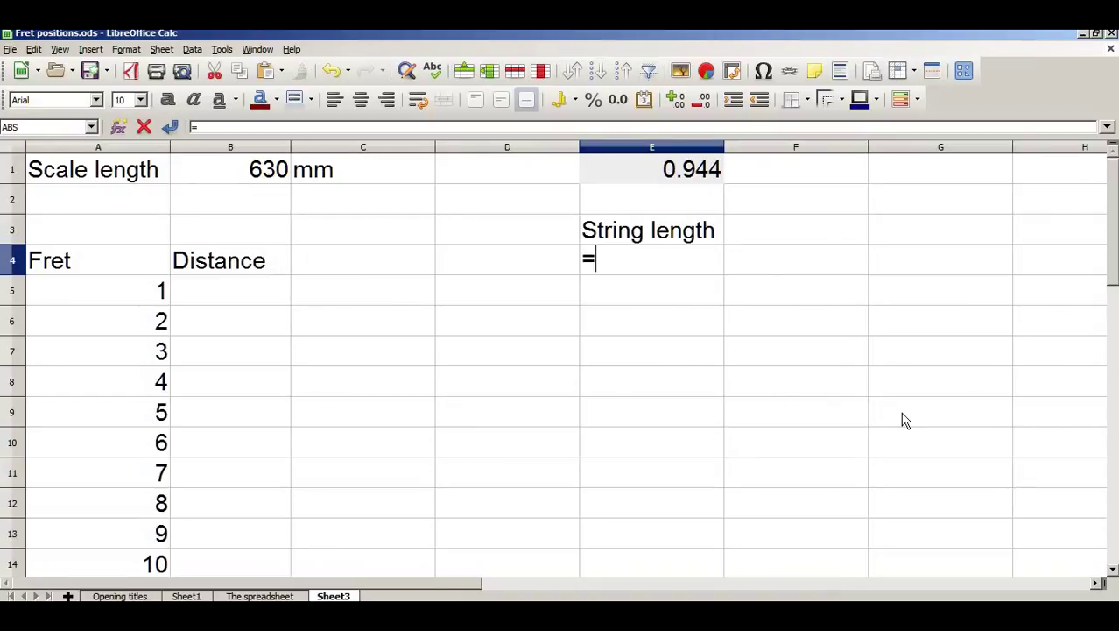
left_click(258, 174)
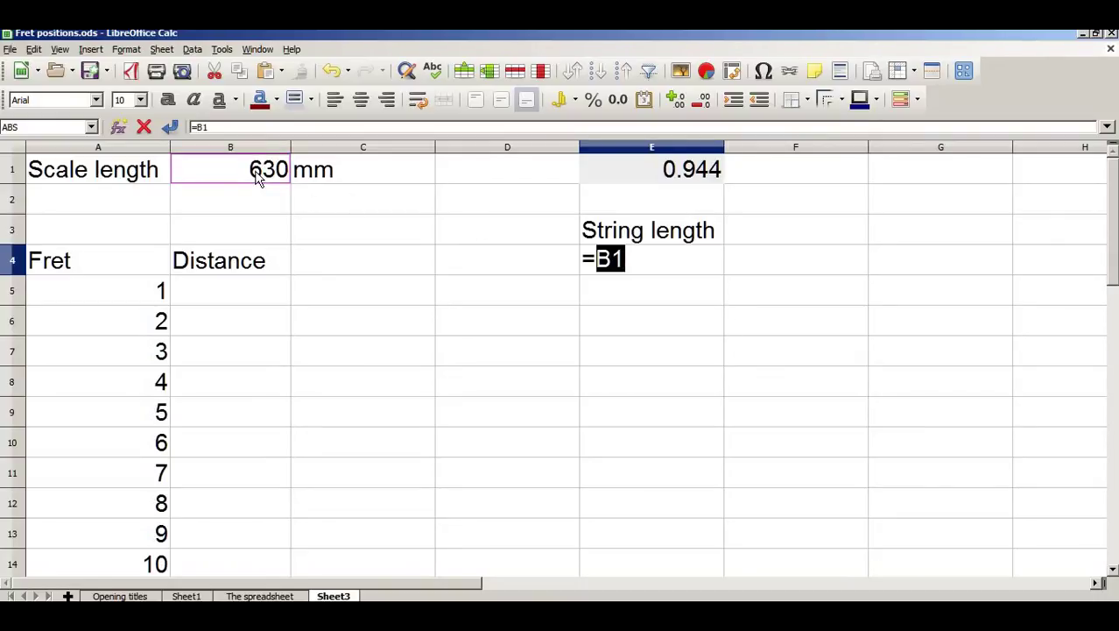
key("Return")
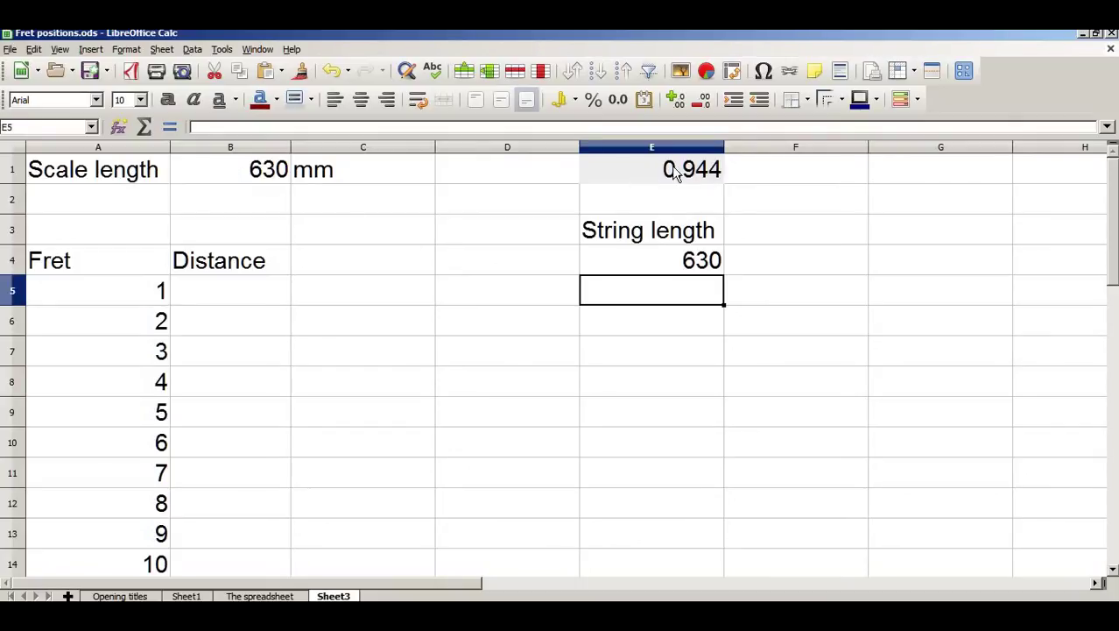
Enter the formula =E4*E1 in cell E5 to multiply the previous string length by the ratio
type("=")
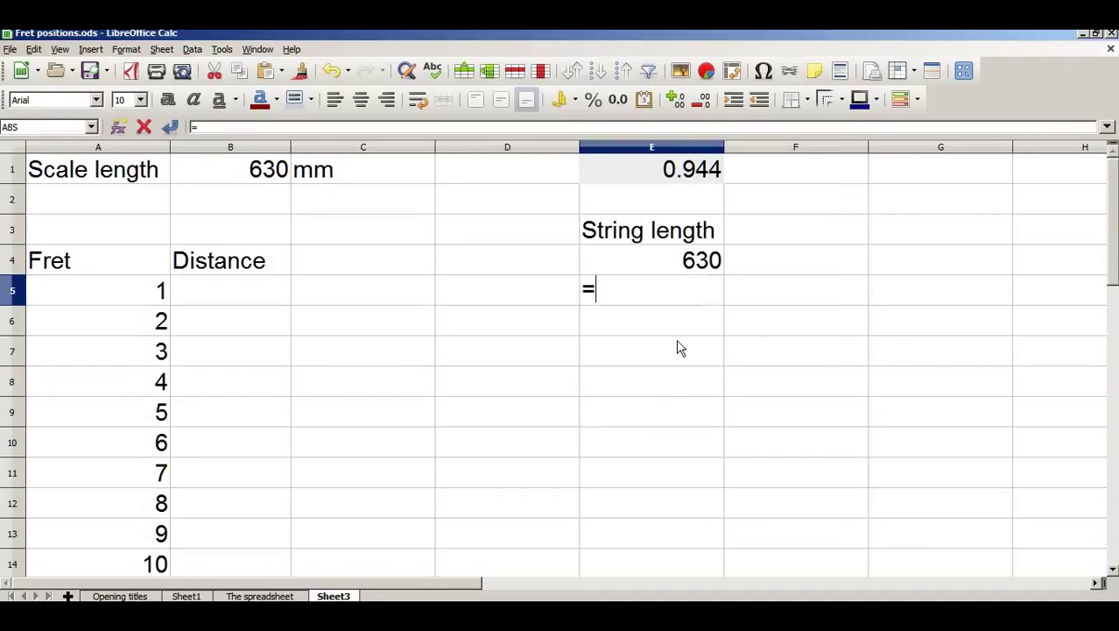
left_click(671, 275)
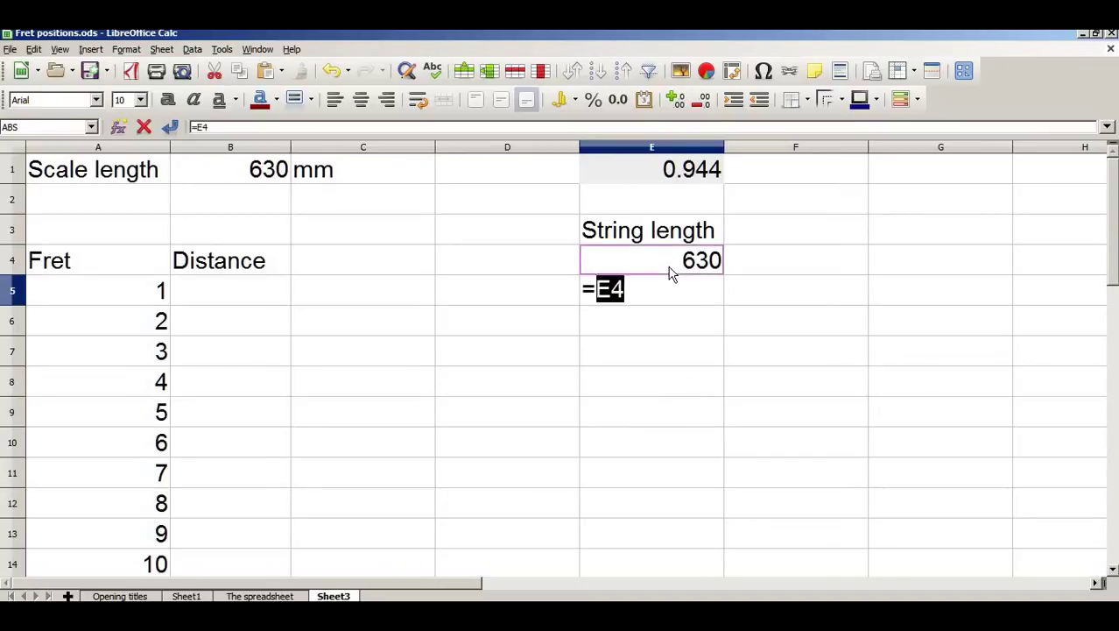
type("*")
left_click(638, 179)
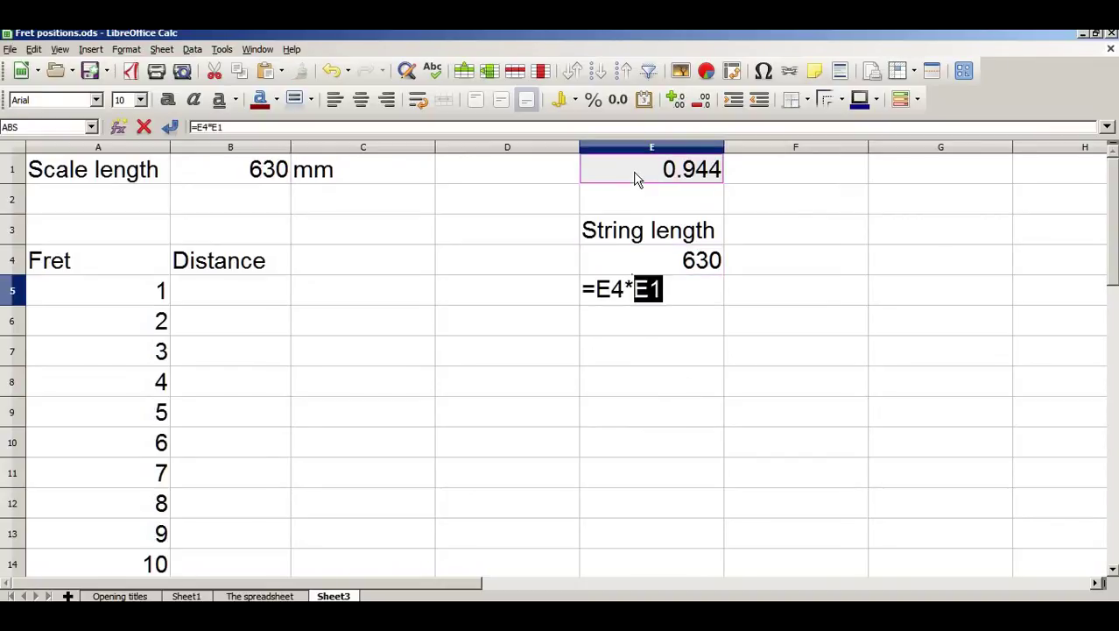
key("Return")
Format the string length in cell E5 to show one decimal place
left_click(647, 284)
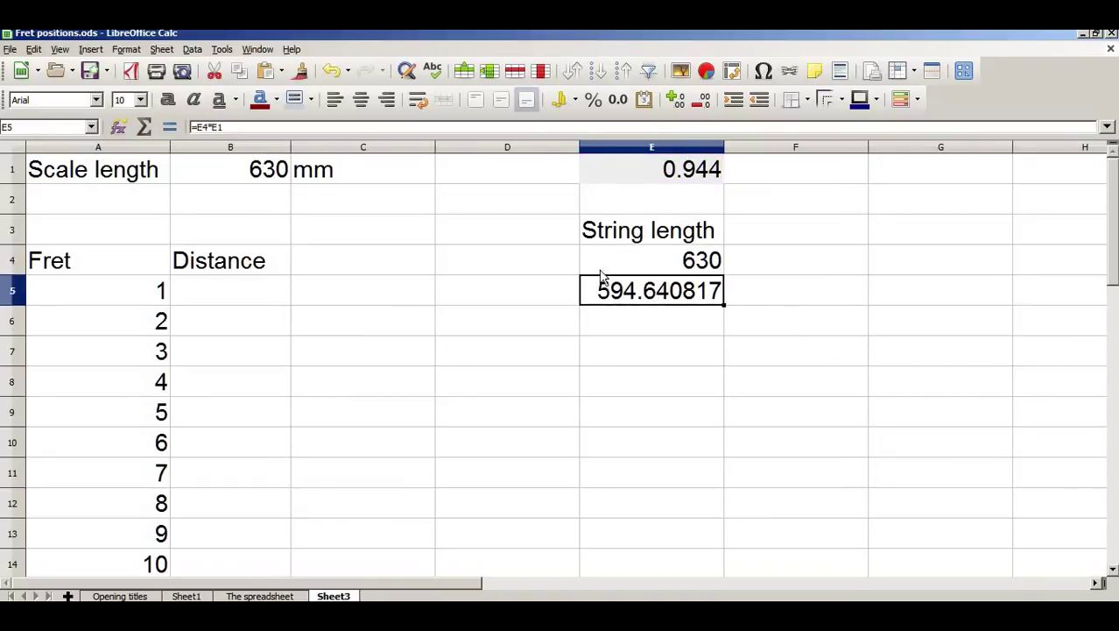
left_click(706, 104)
left_click(706, 103)
left_click(706, 103)
left_click(706, 103)
left_click(706, 103)
left_click(706, 103)
left_click(706, 103)
left_click(706, 104)
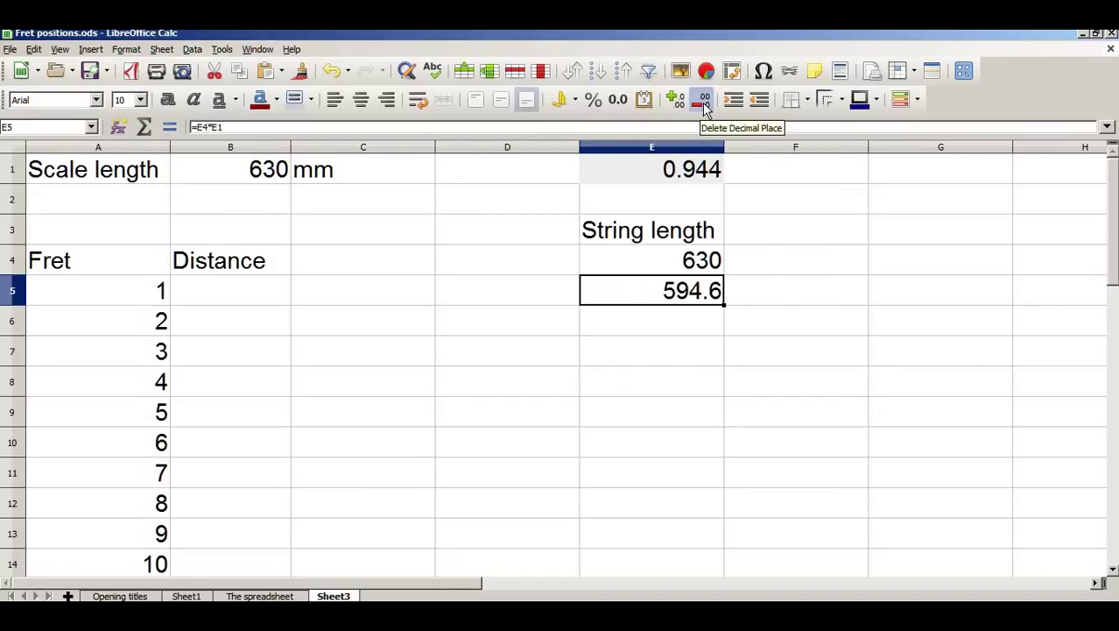
left_click(677, 320)
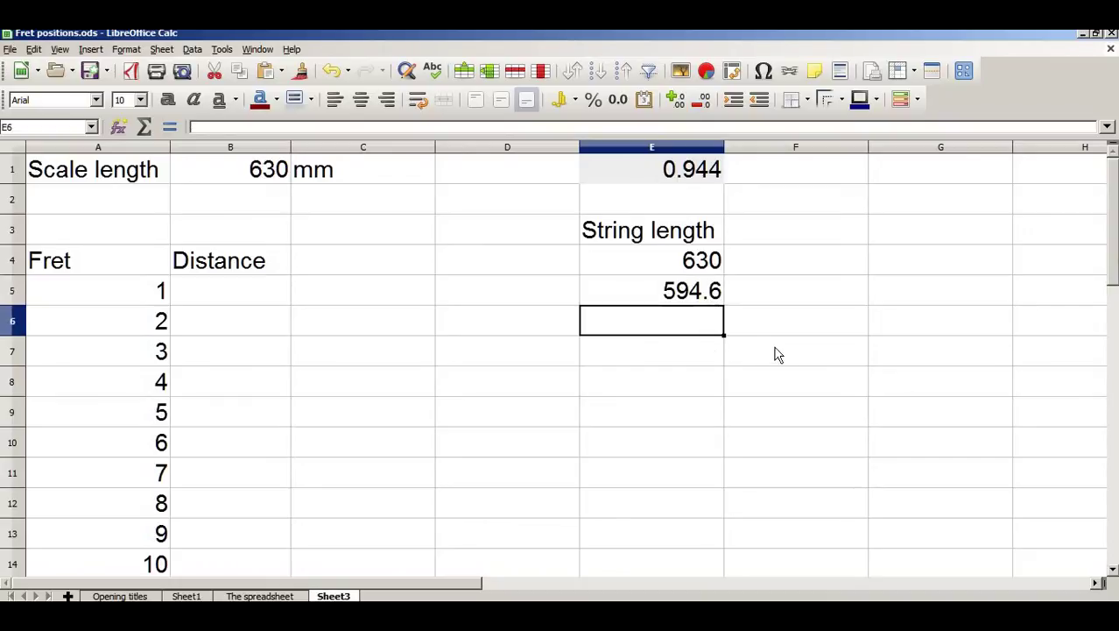
Try to auto-fill the string length formula from E5 down to E12
left_click(675, 289)
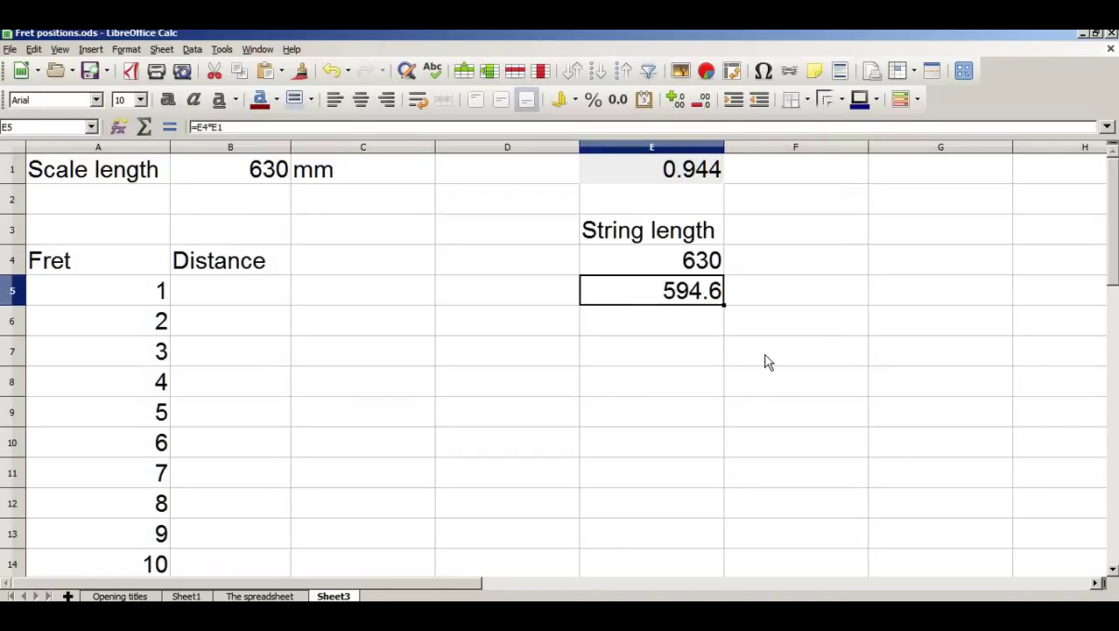
left_click(682, 180)
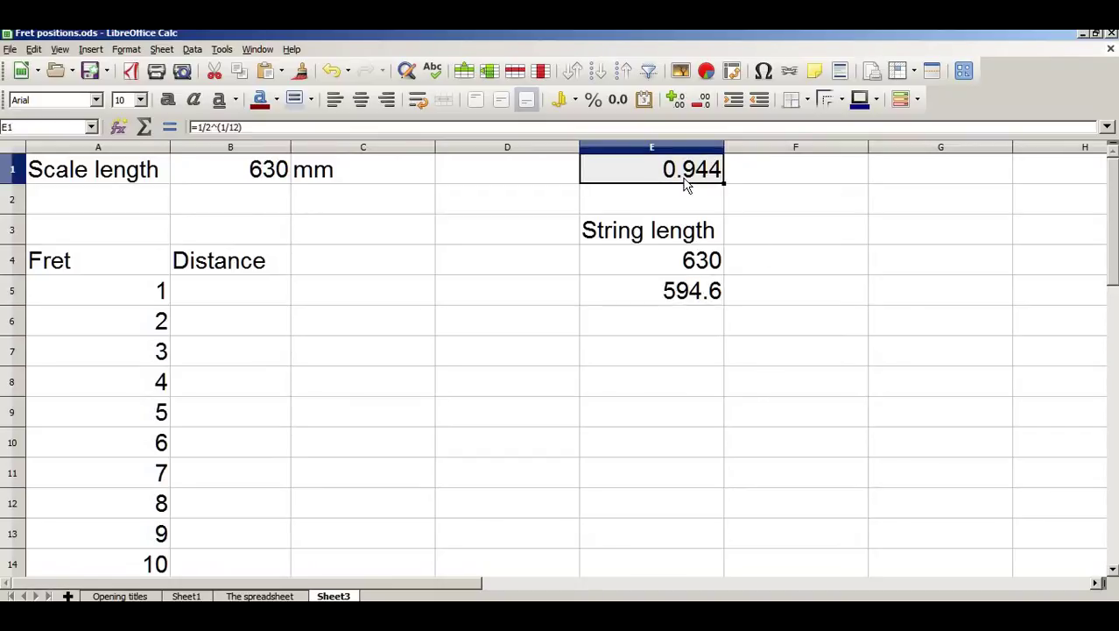
left_click(679, 287)
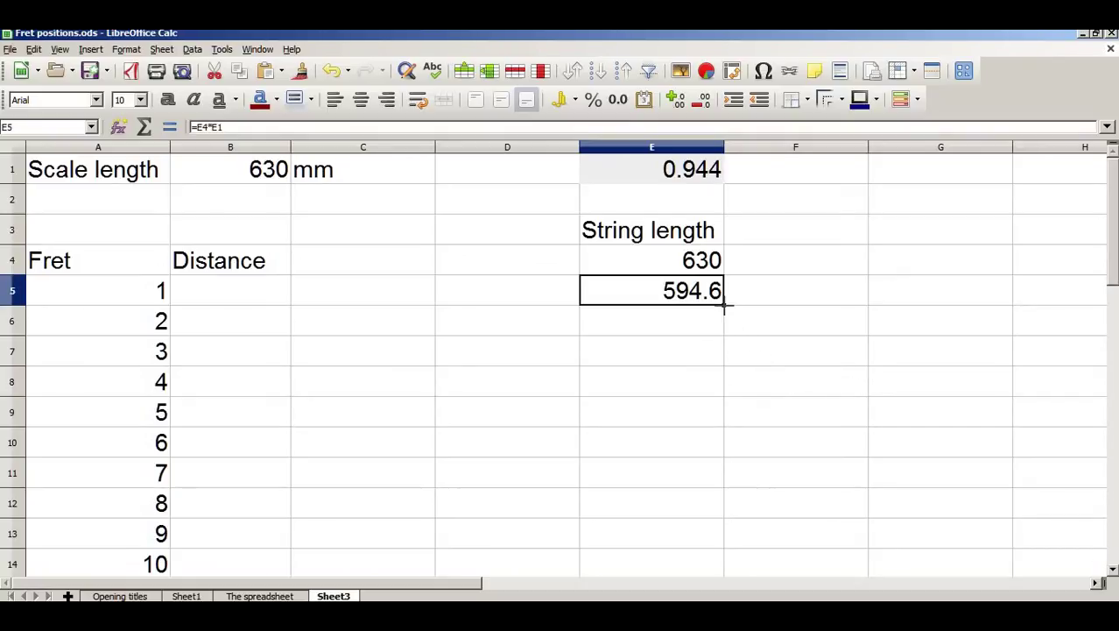
left_click_drag(725, 305, 699, 518)
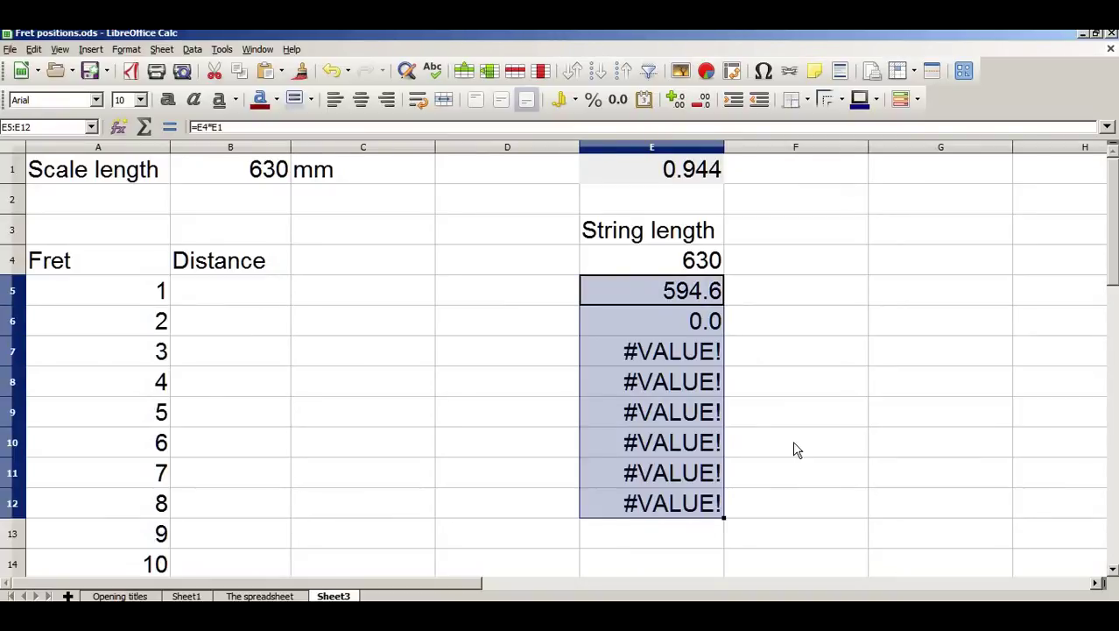
Examine which cells the formulas in E5 and the filled cells below it refer to
left_click(687, 297)
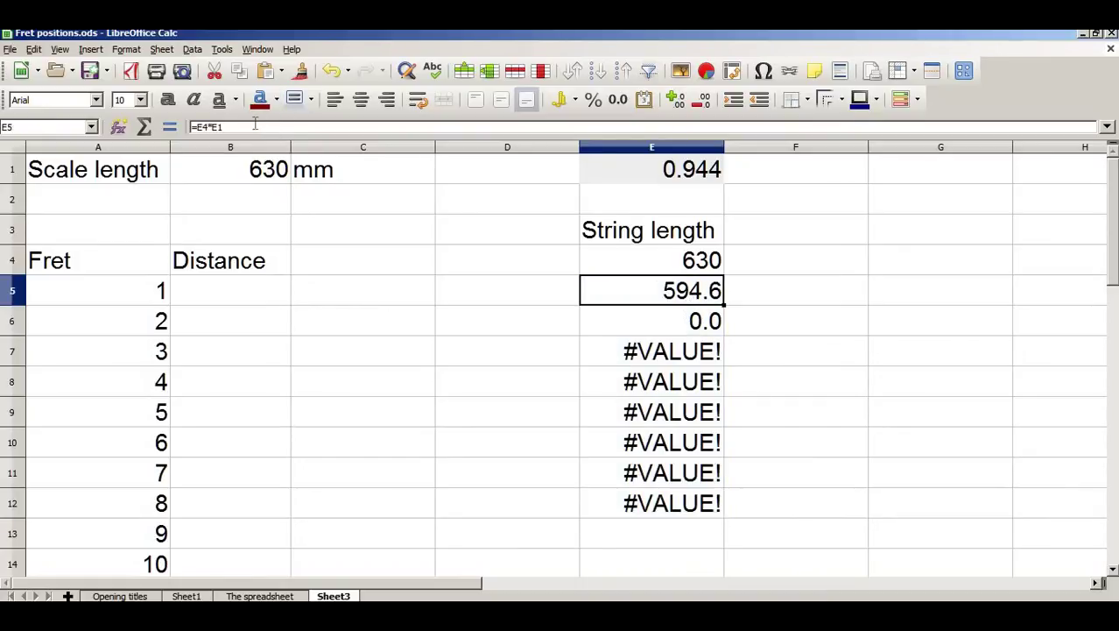
left_click(243, 125)
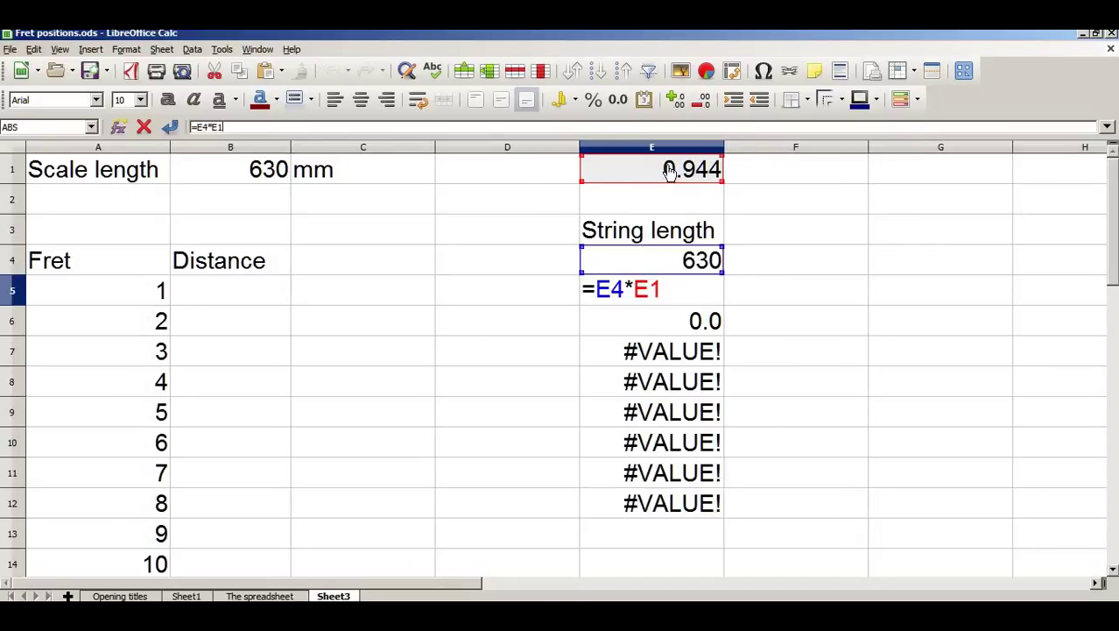
key("Return")
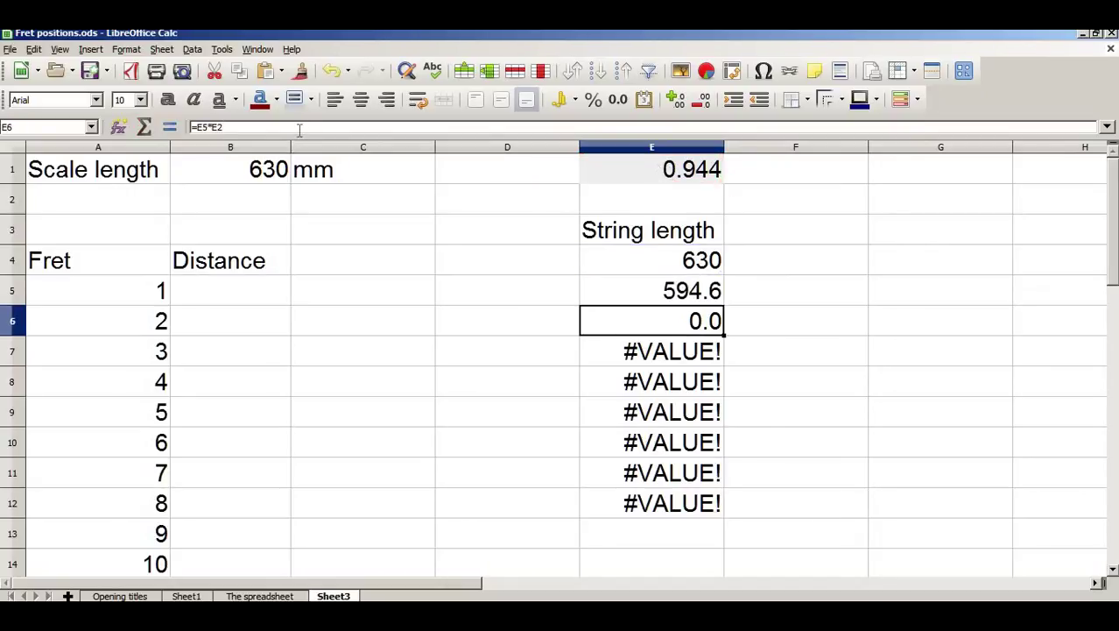
left_click(299, 128)
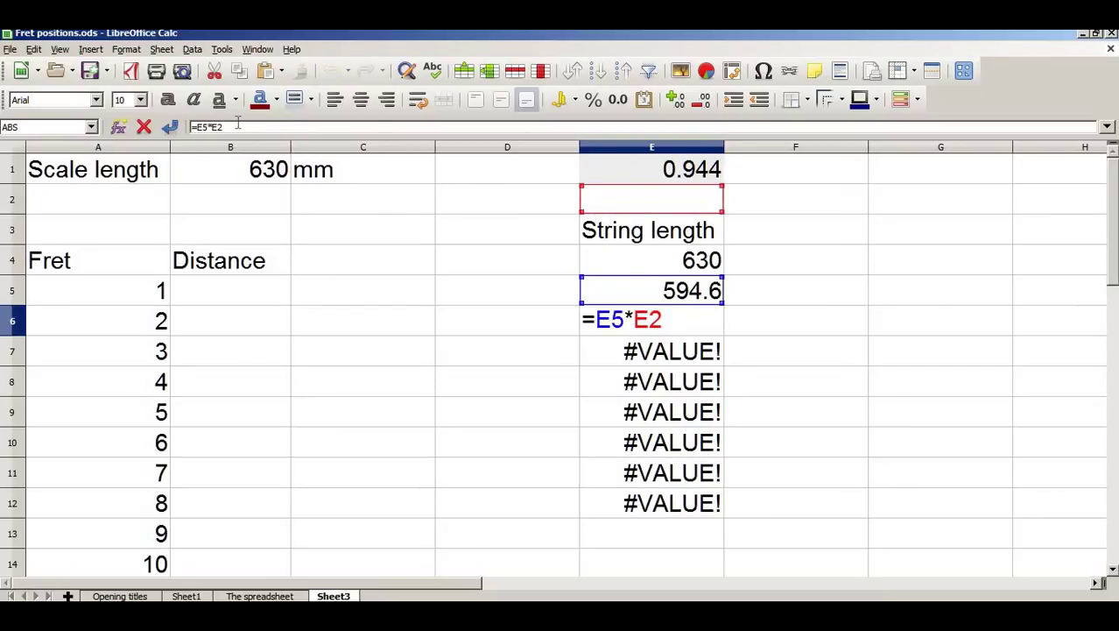
key("Return")
key("F2")
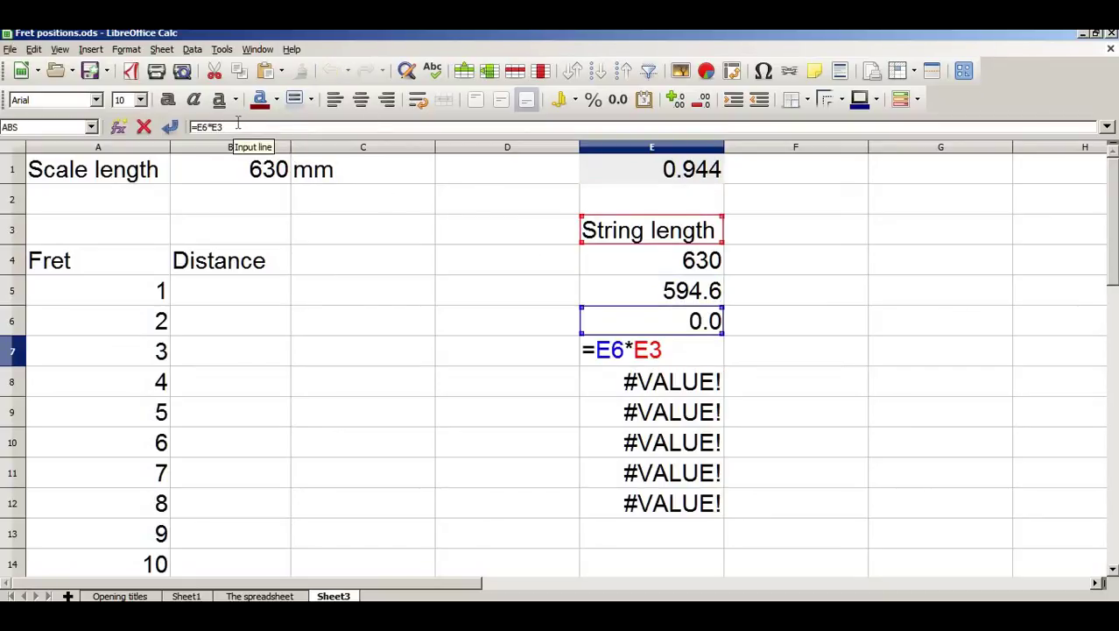
key("Return")
key("F2")
key("Return")
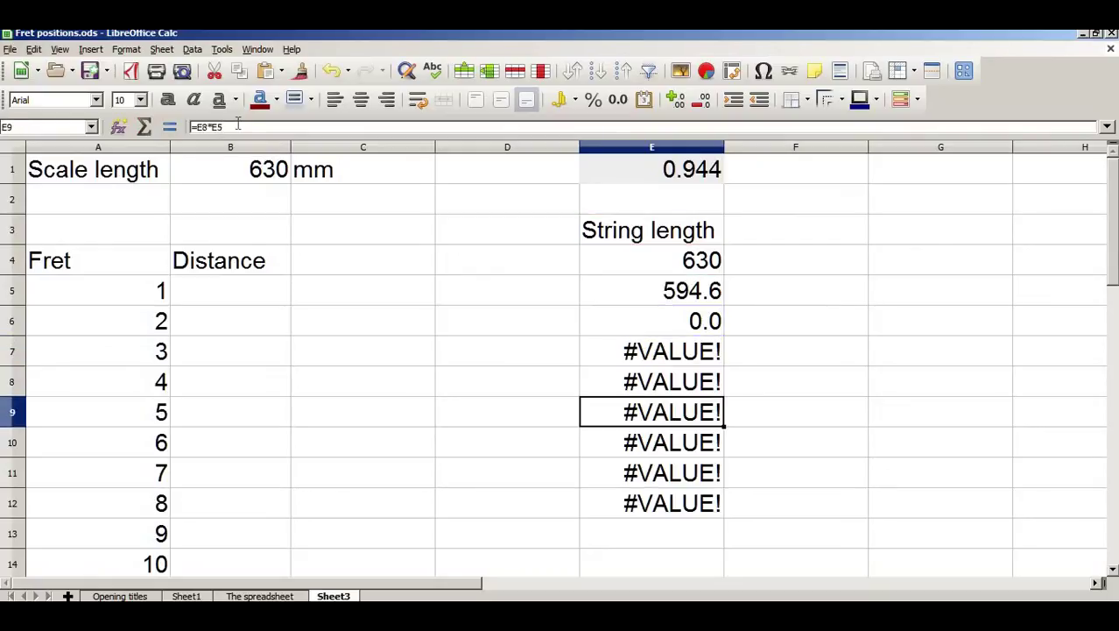
Make the ratio reference in cell E5 absolute so that the formula reads =E4*$E$1
left_click(633, 300)
left_click(307, 124)
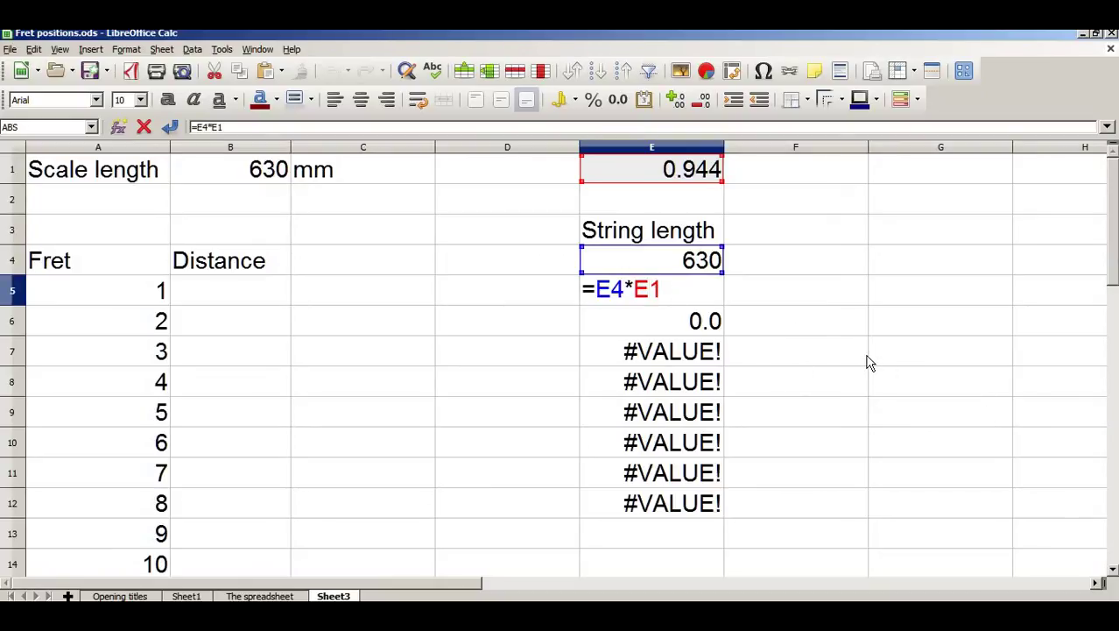
key("F4")
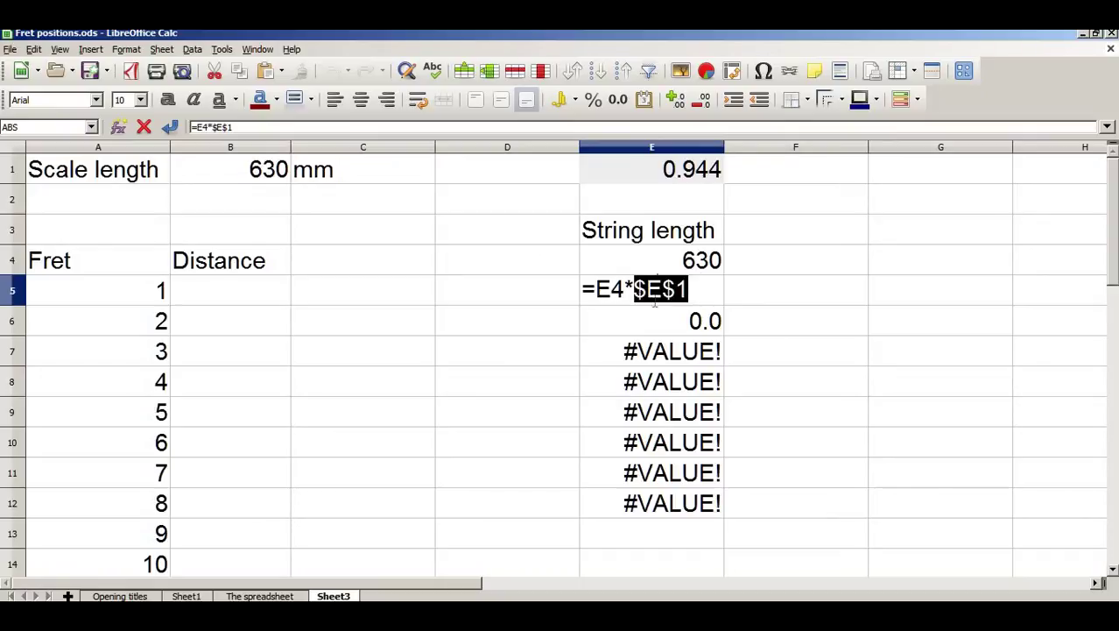
key("Return")
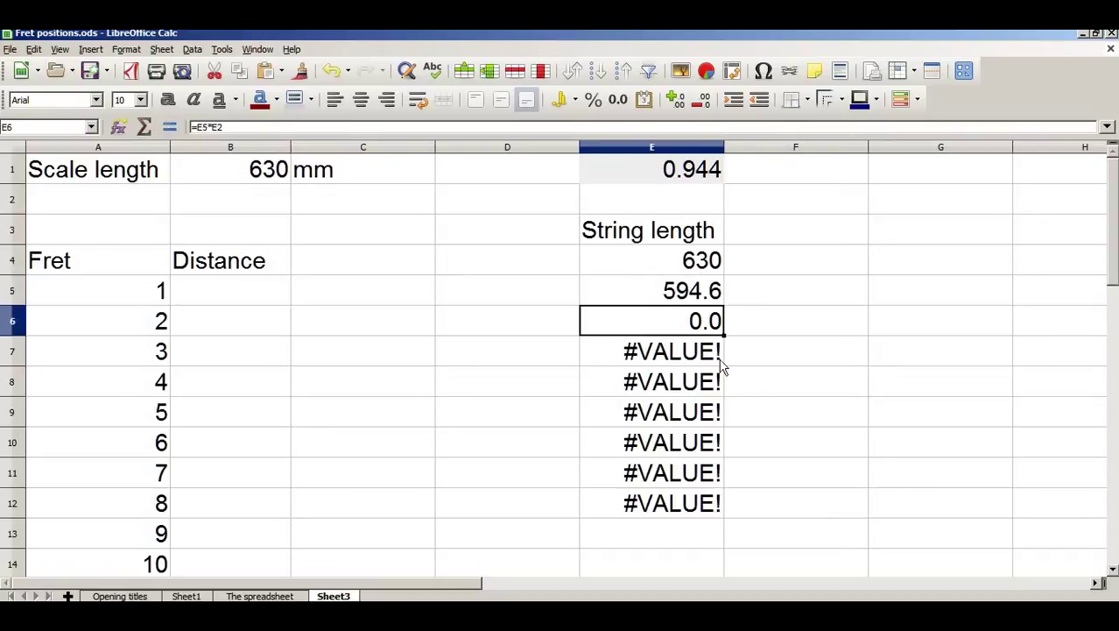
Auto-fill the formula from E5 down the String length column alongside the fret numbers
left_click(691, 291)
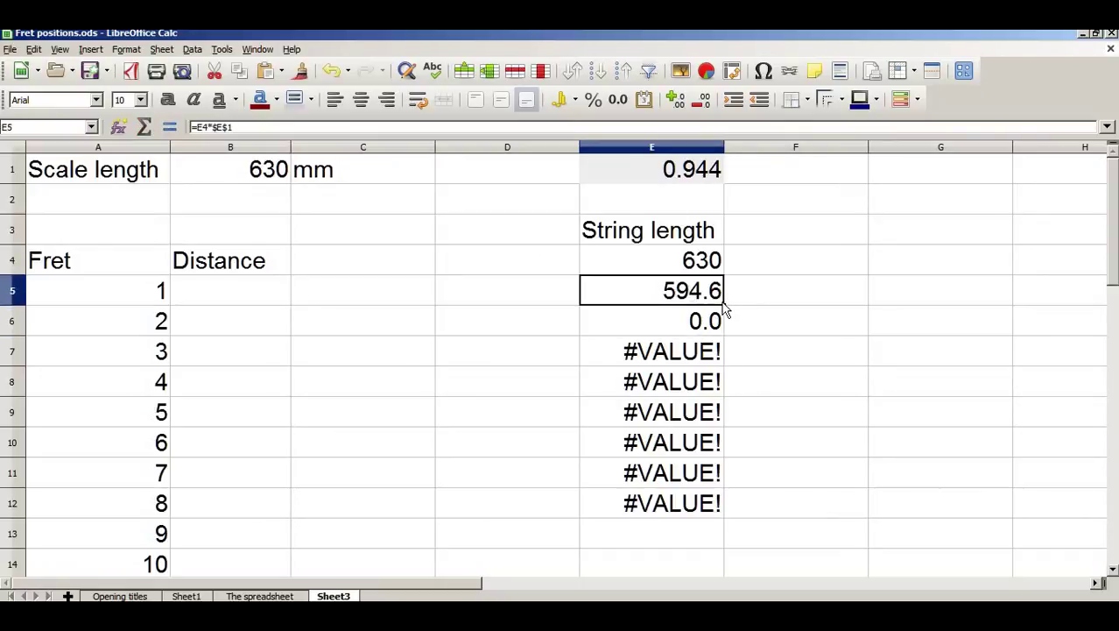
left_click_drag(726, 323, 765, 510)
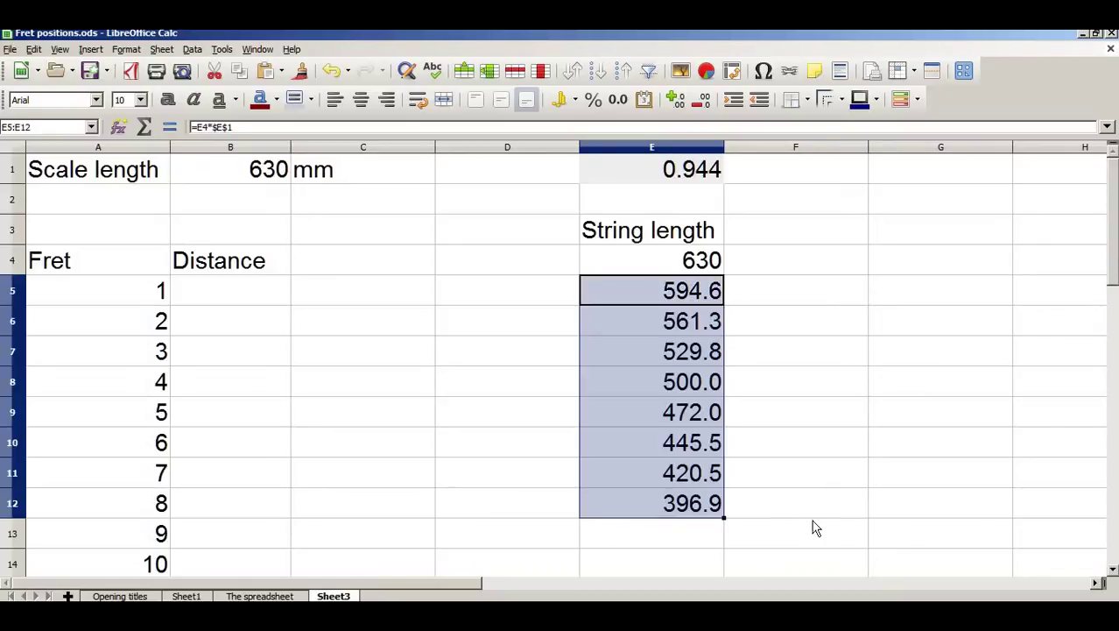
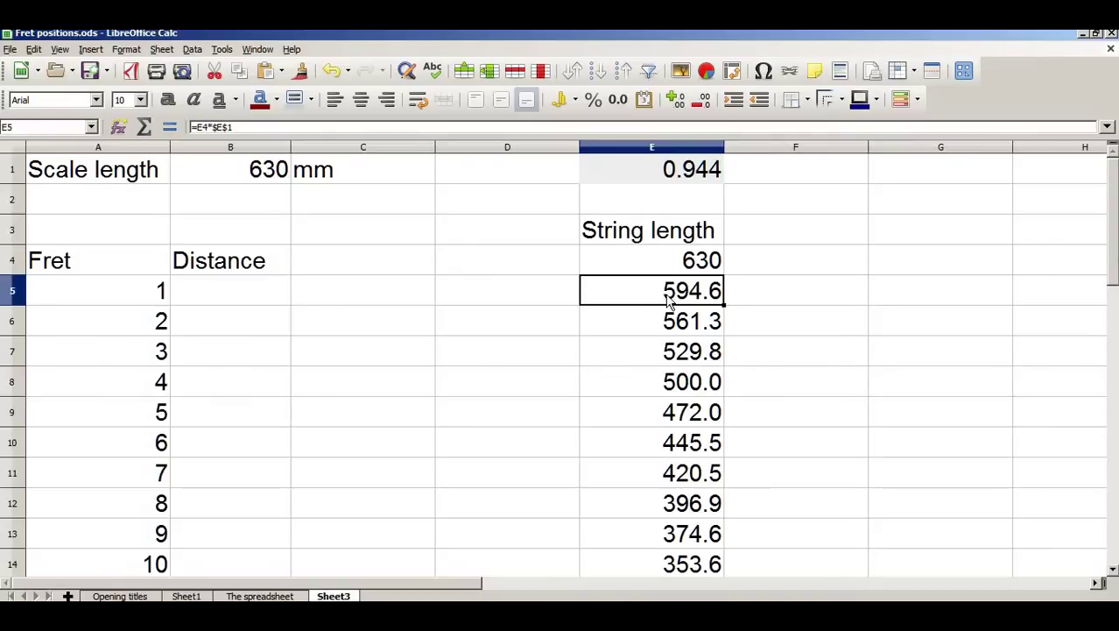
left_click(662, 326)
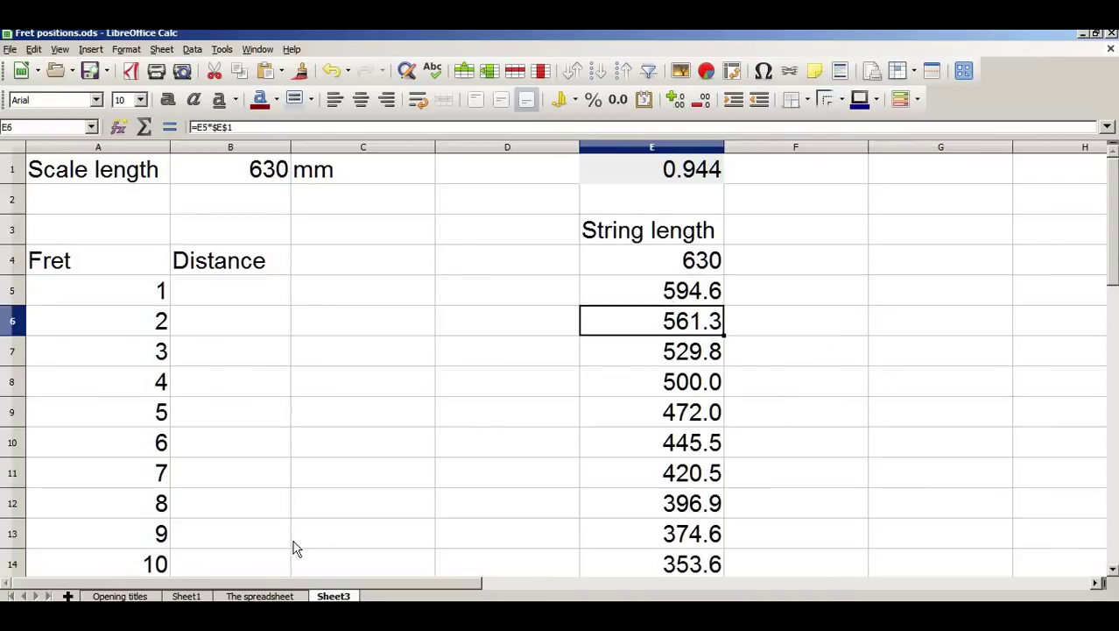
Compare the vibrating string chart on Sheet1 for the string lengths 630 and 594.6 chosen in cell I1
left_click(186, 596)
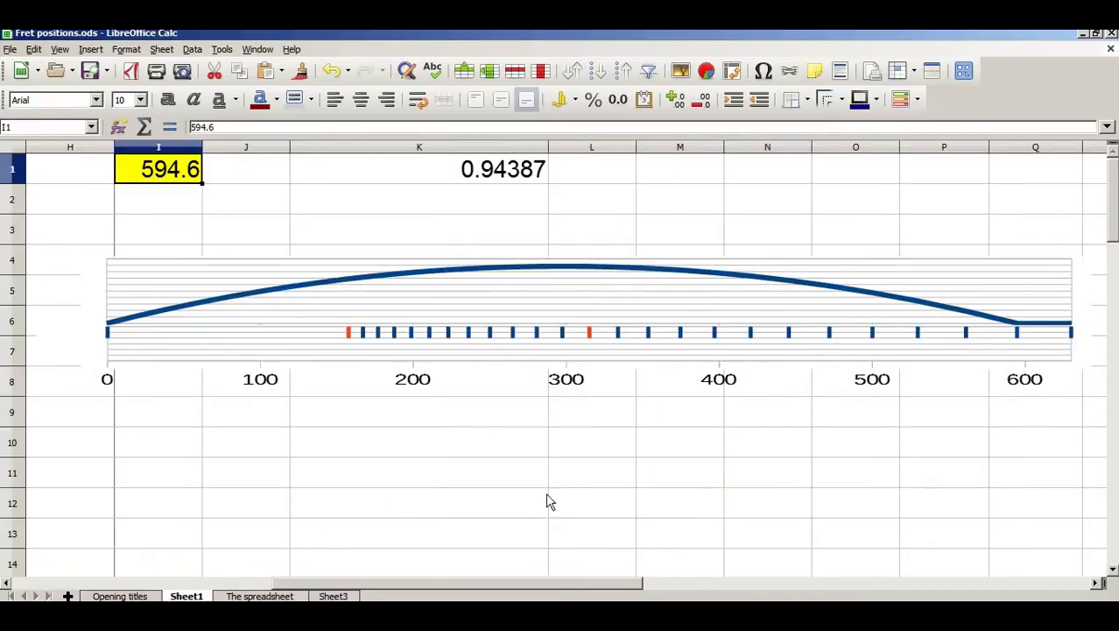
left_click(159, 146)
left_click(181, 169)
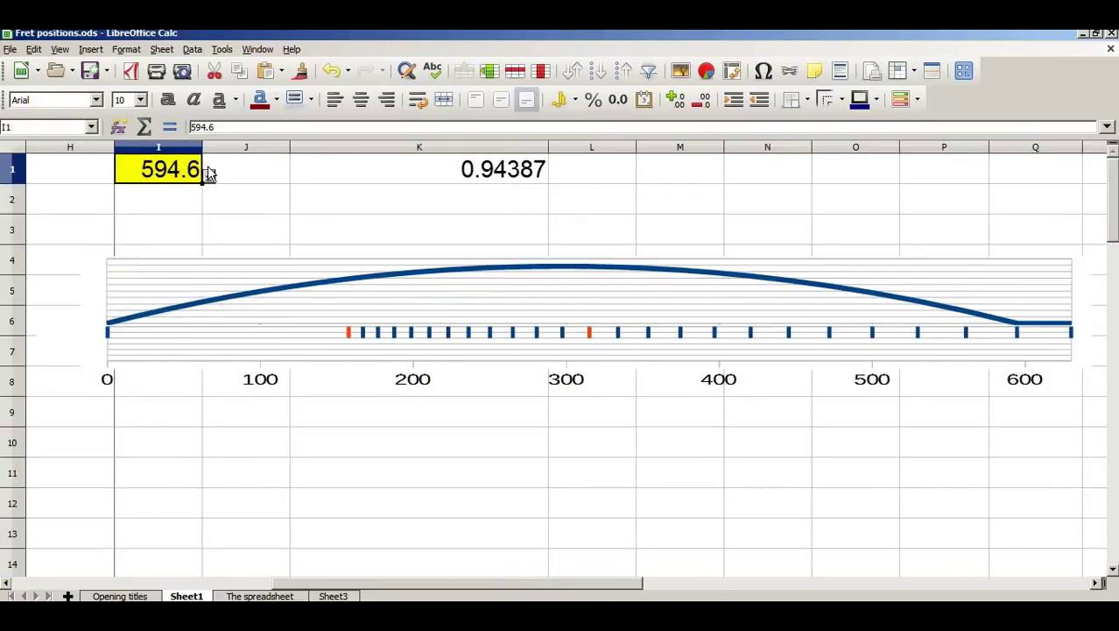
left_click(209, 175)
left_click(131, 188)
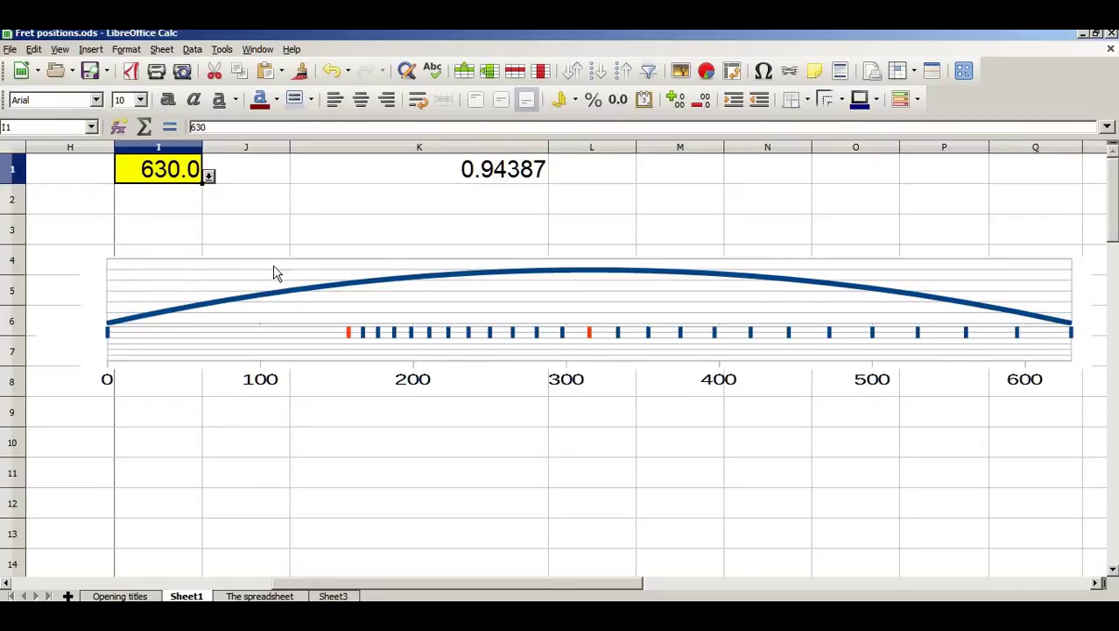
left_click(208, 176)
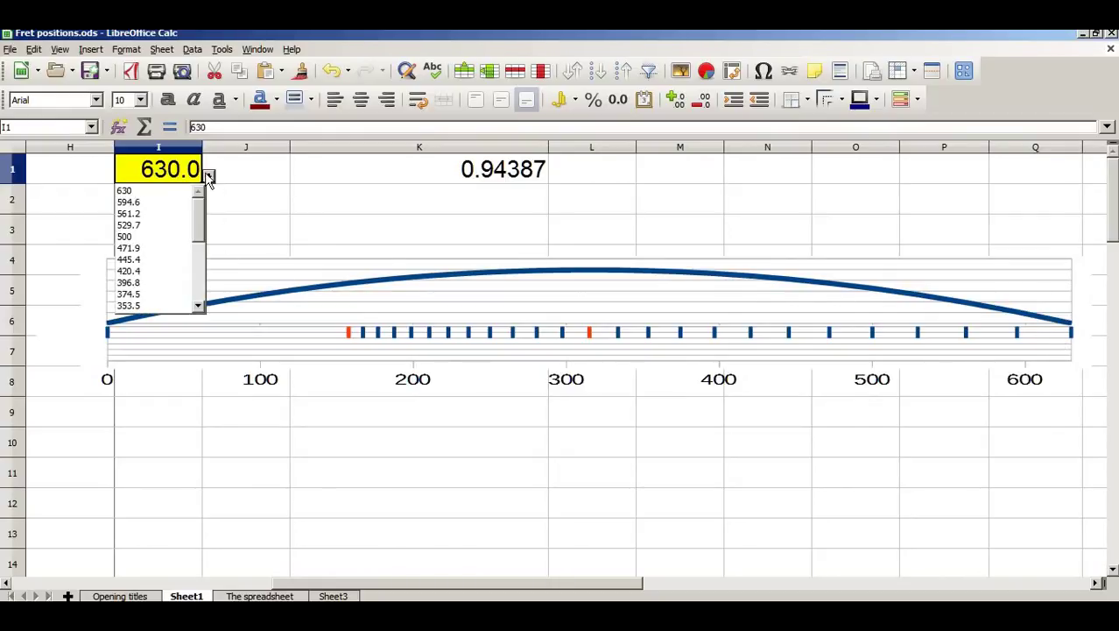
left_click(132, 203)
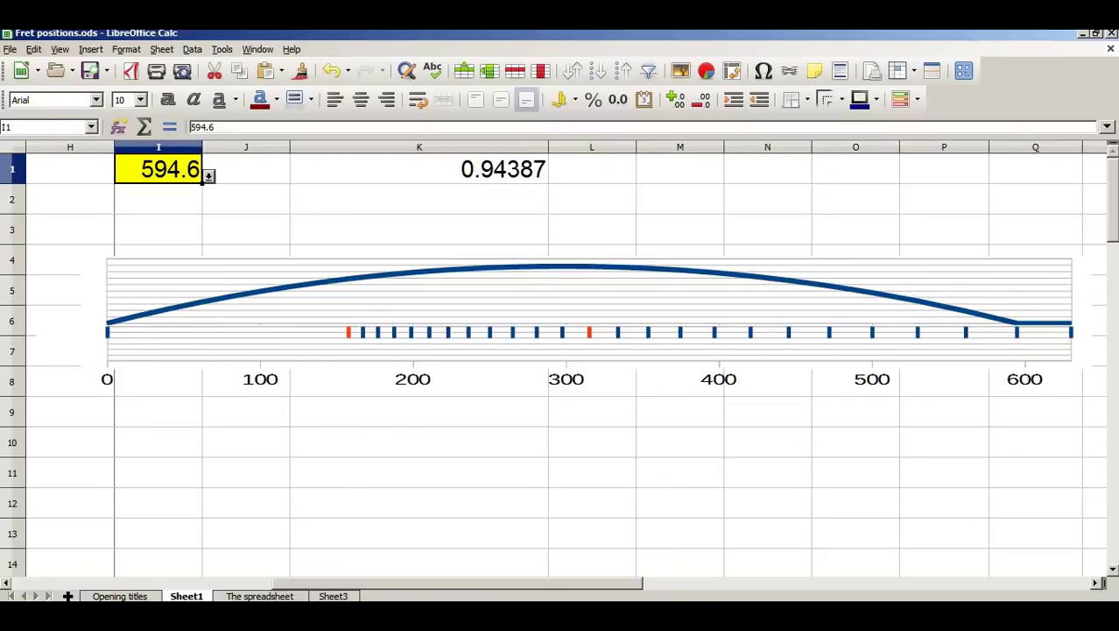
Enter the formula =E4-E5 in cell B5 on Sheet3 to calculate the distance for fret 1
left_click(329, 596)
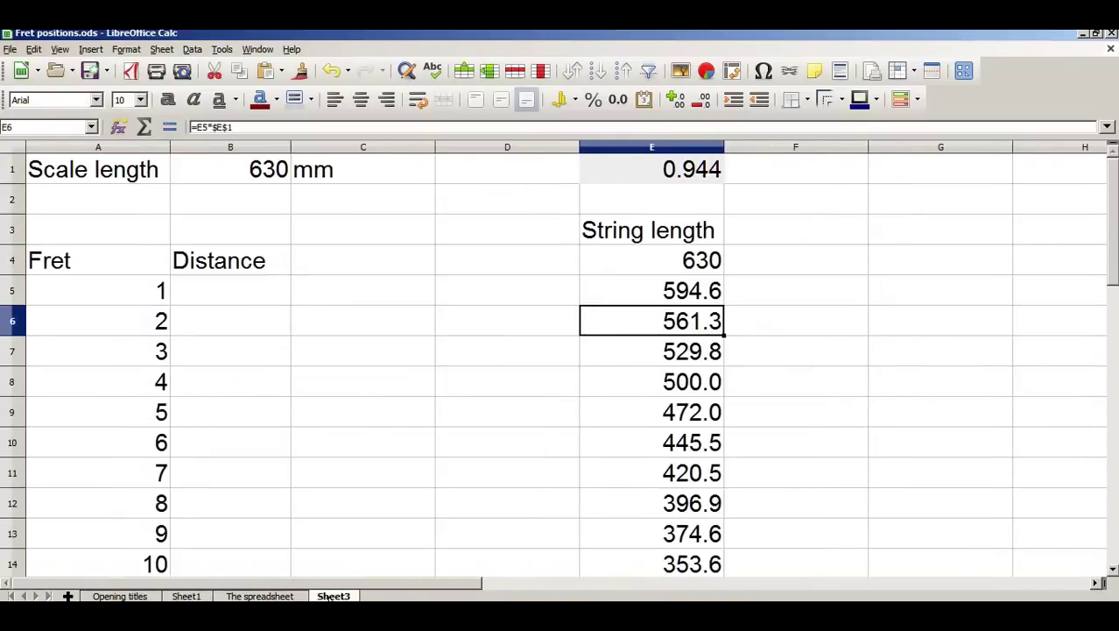
left_click(245, 296)
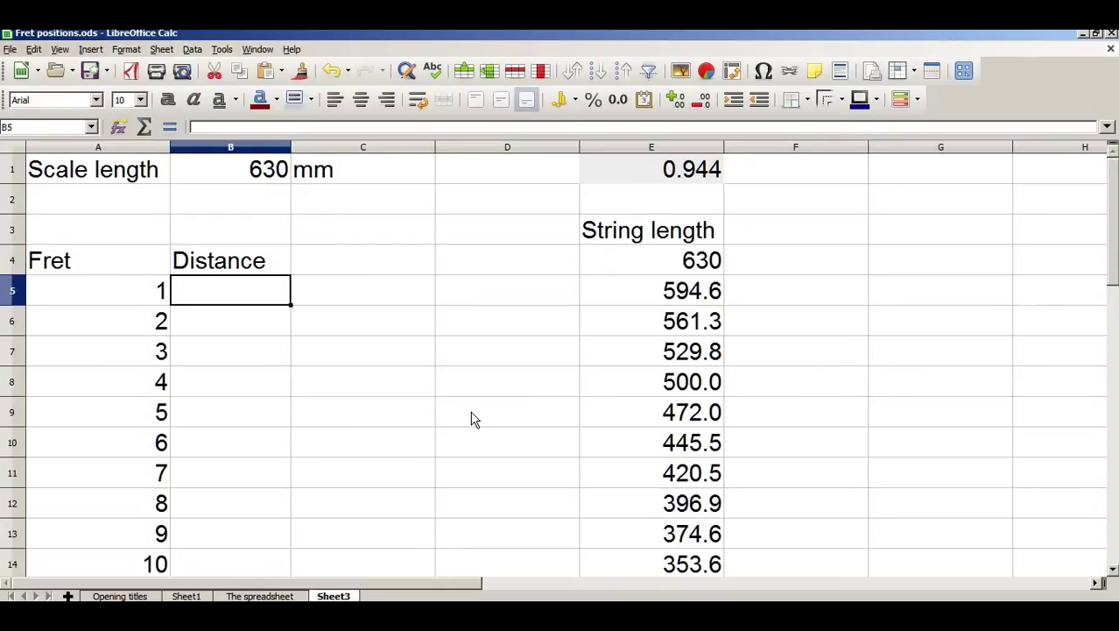
type("=")
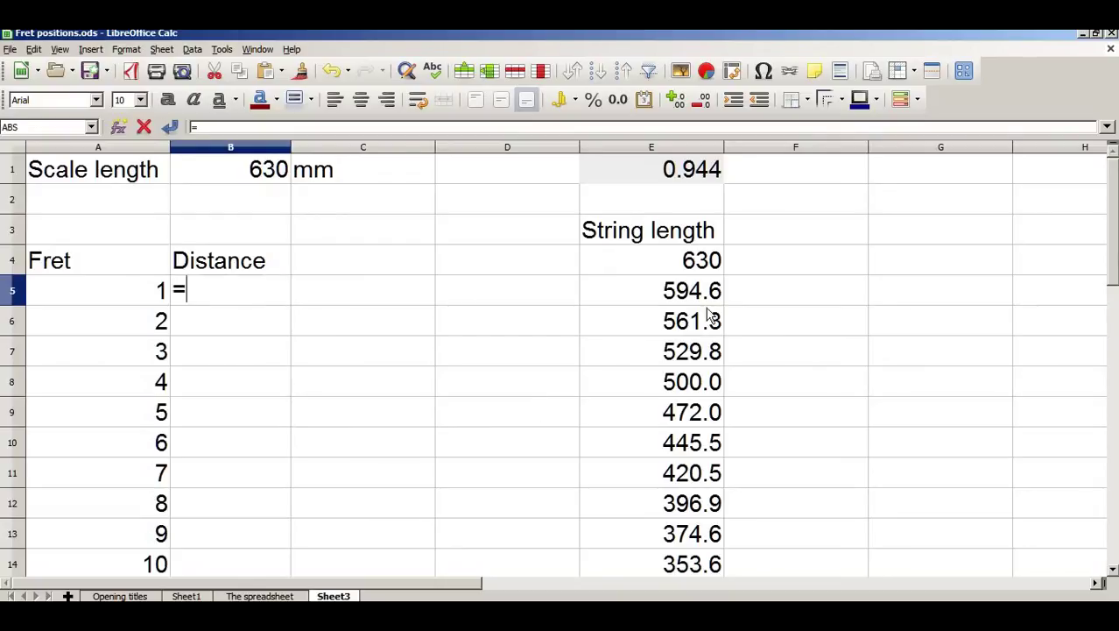
left_click(705, 263)
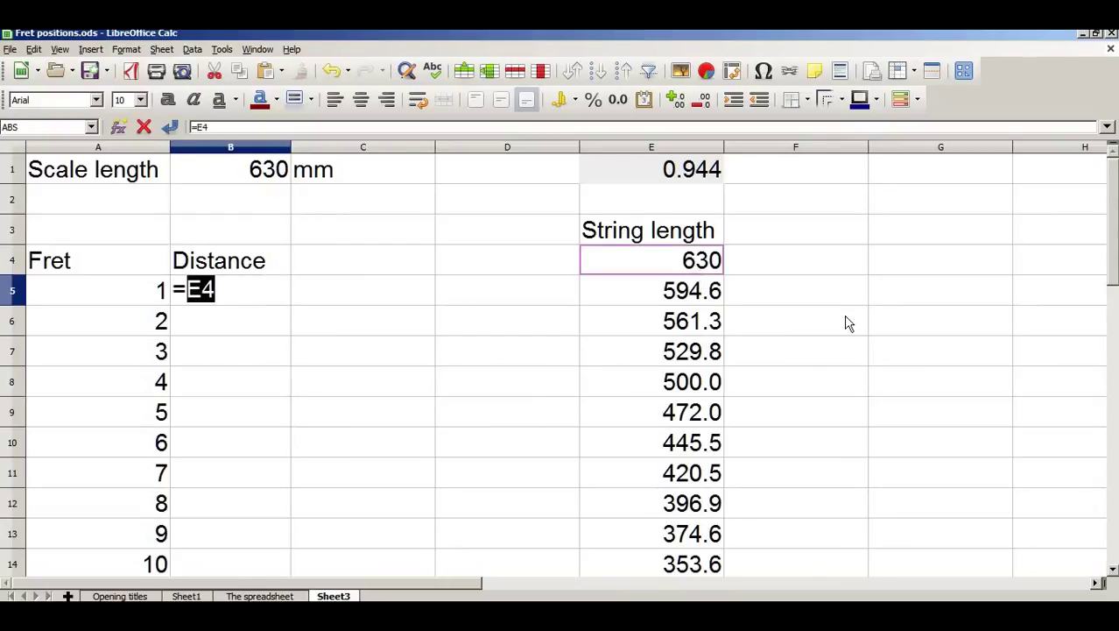
type("-")
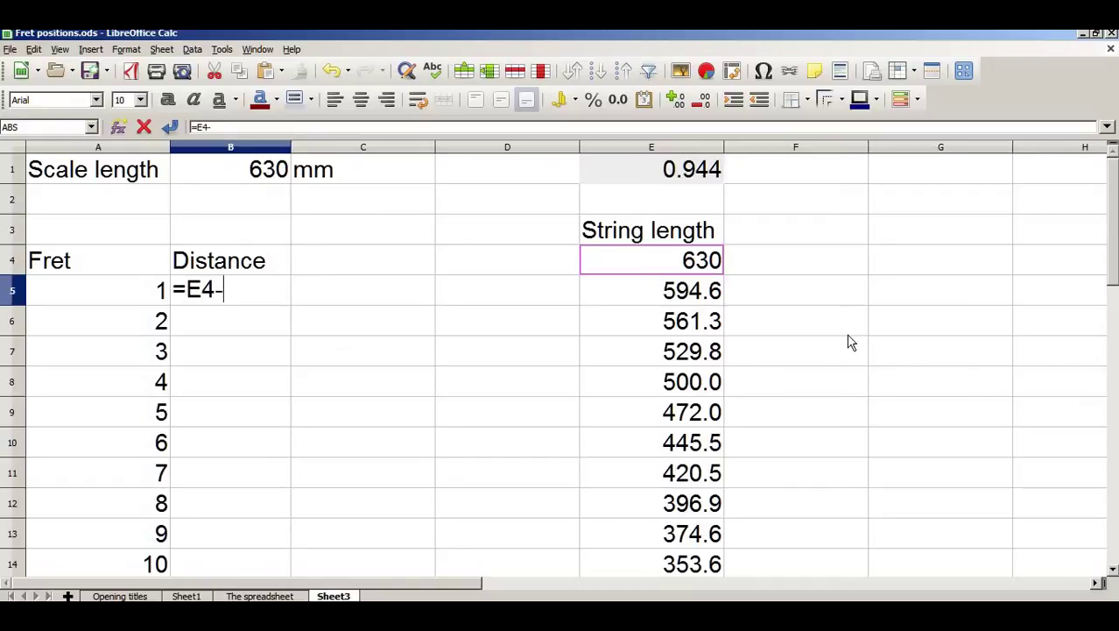
left_click(684, 289)
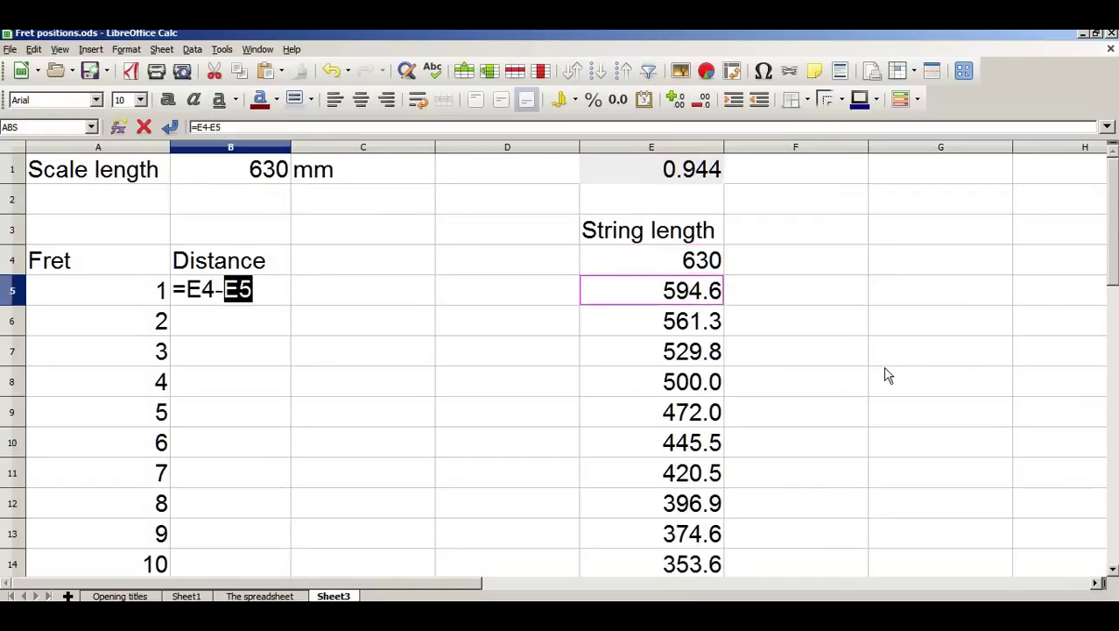
key("Return")
Reduce the number format of cell B5 to one decimal place
left_click(264, 294)
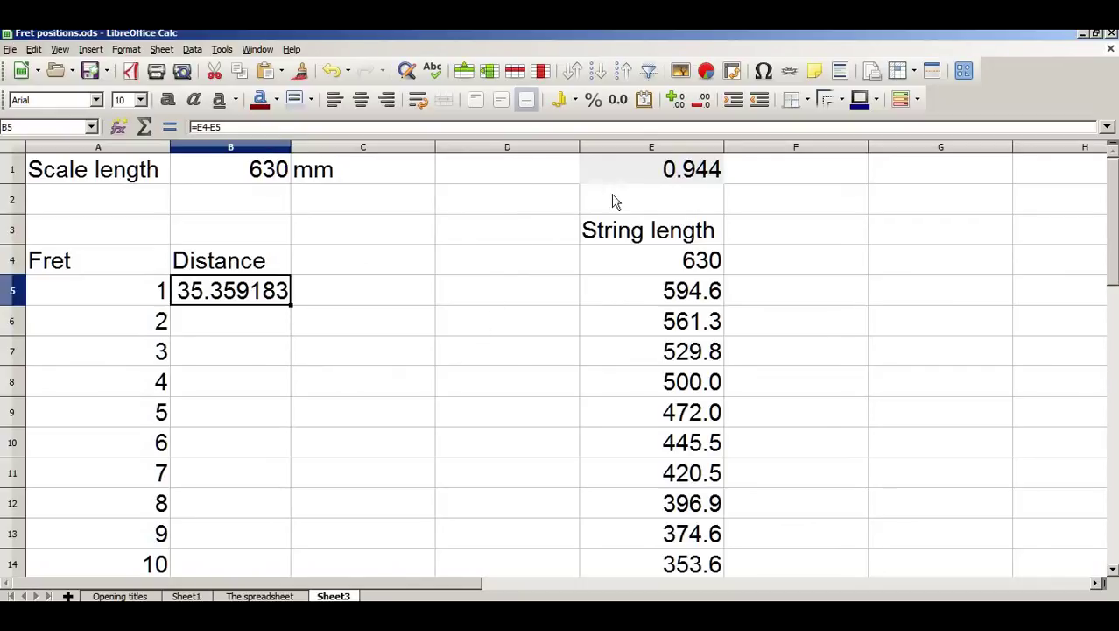
left_click(704, 101)
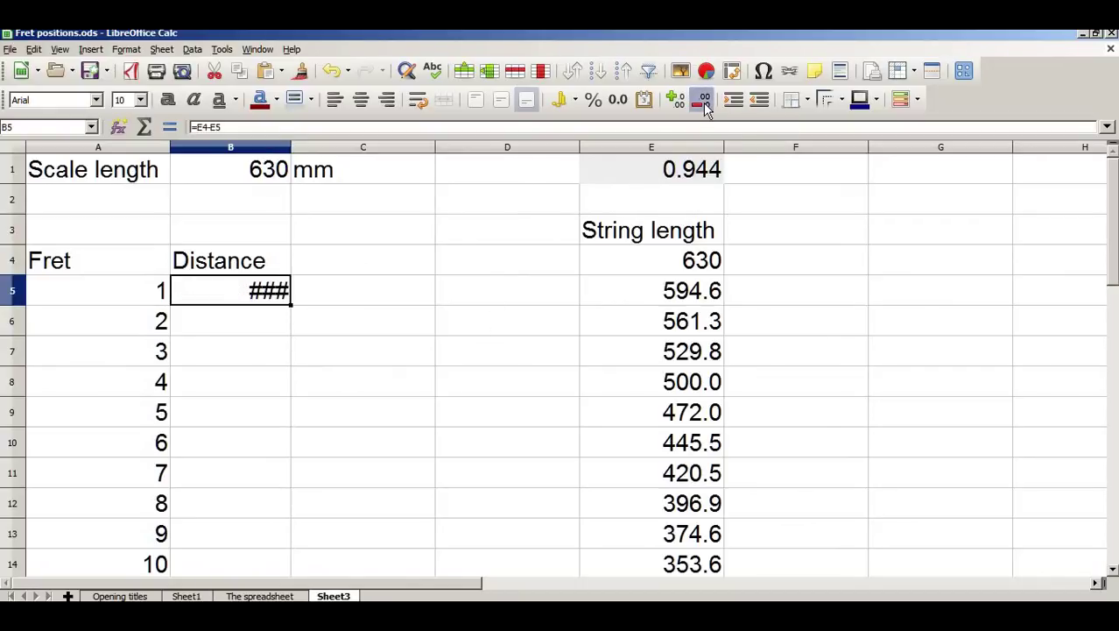
key("ctrl+z")
left_click(703, 102)
left_click(703, 102)
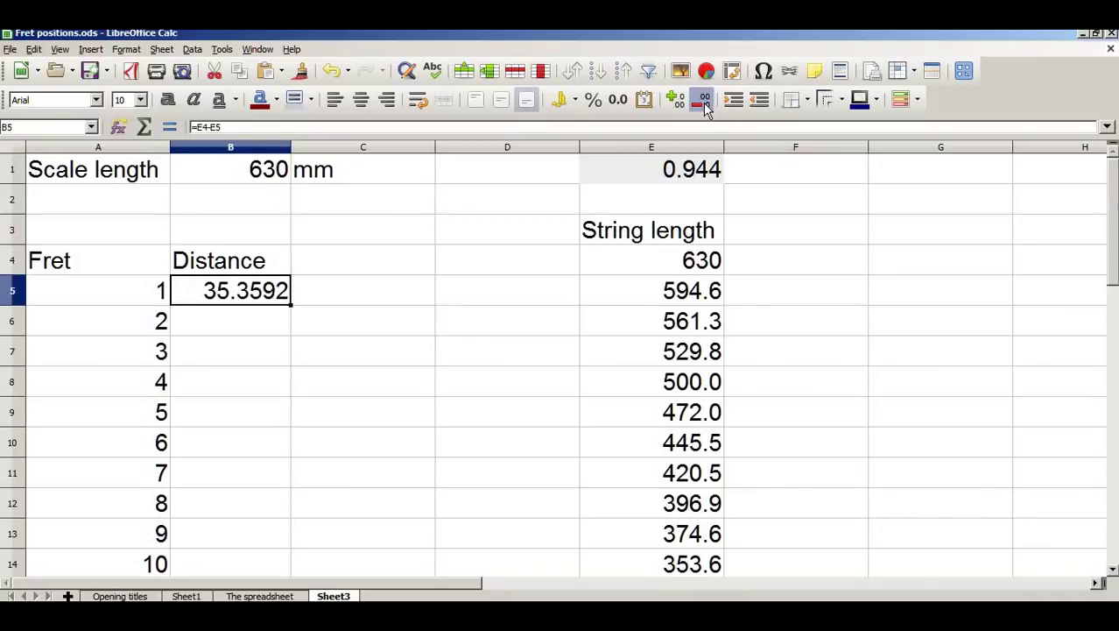
left_click(703, 102)
left_click(703, 101)
left_click(704, 102)
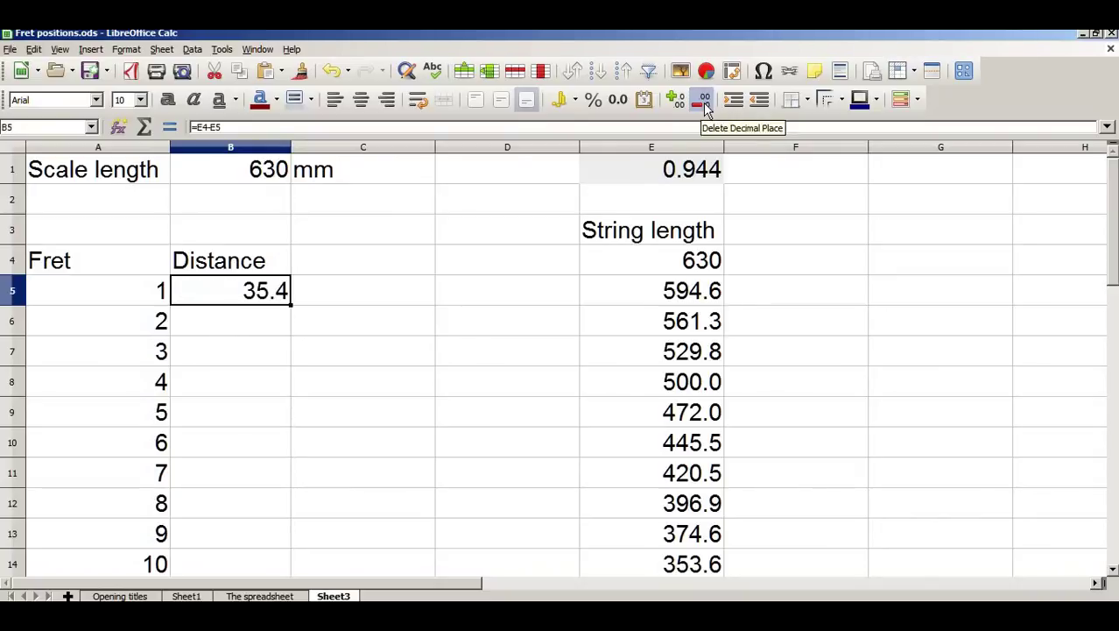
Try to auto-fill the distance formula from B5 down to B11
left_click(520, 314)
left_click(271, 287)
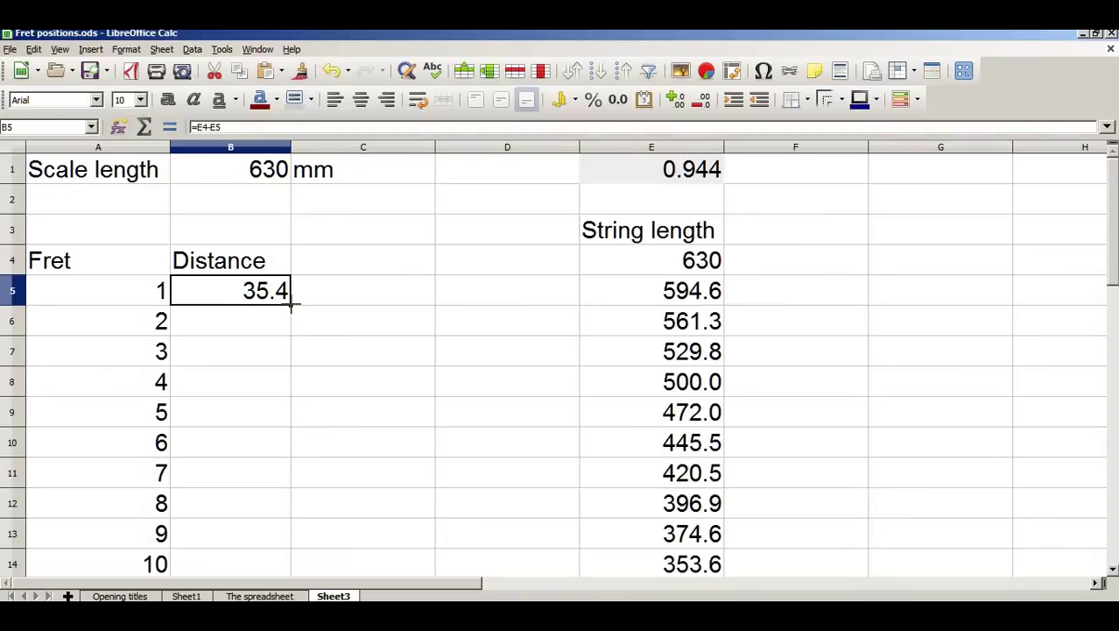
left_click_drag(291, 305, 306, 479)
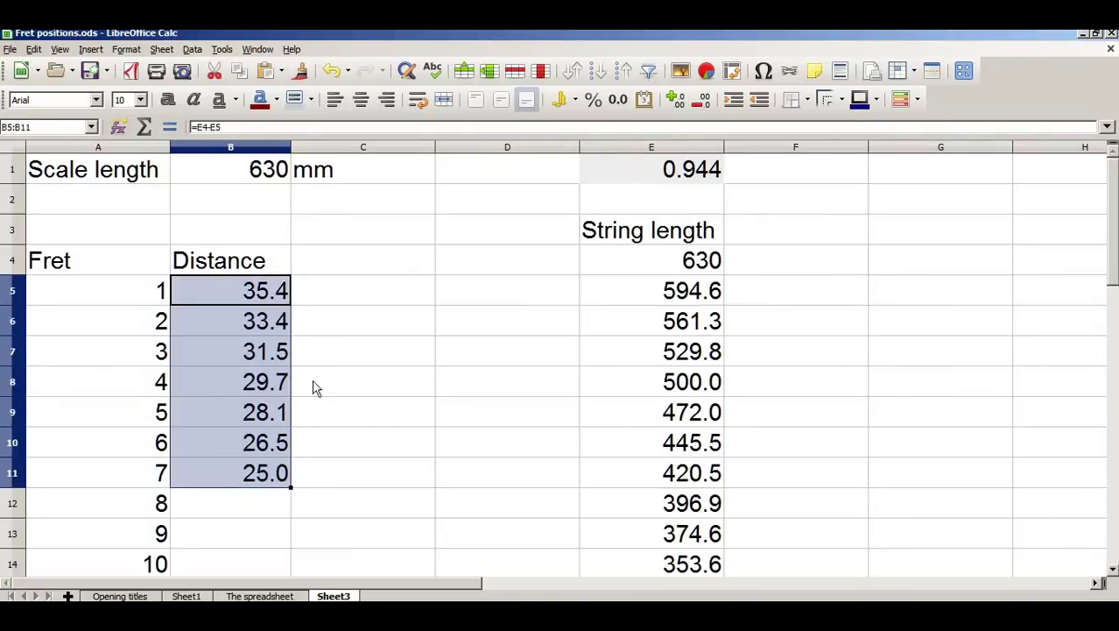
Examine which string length cells the filled distance formula in B6 refers to
key("Down")
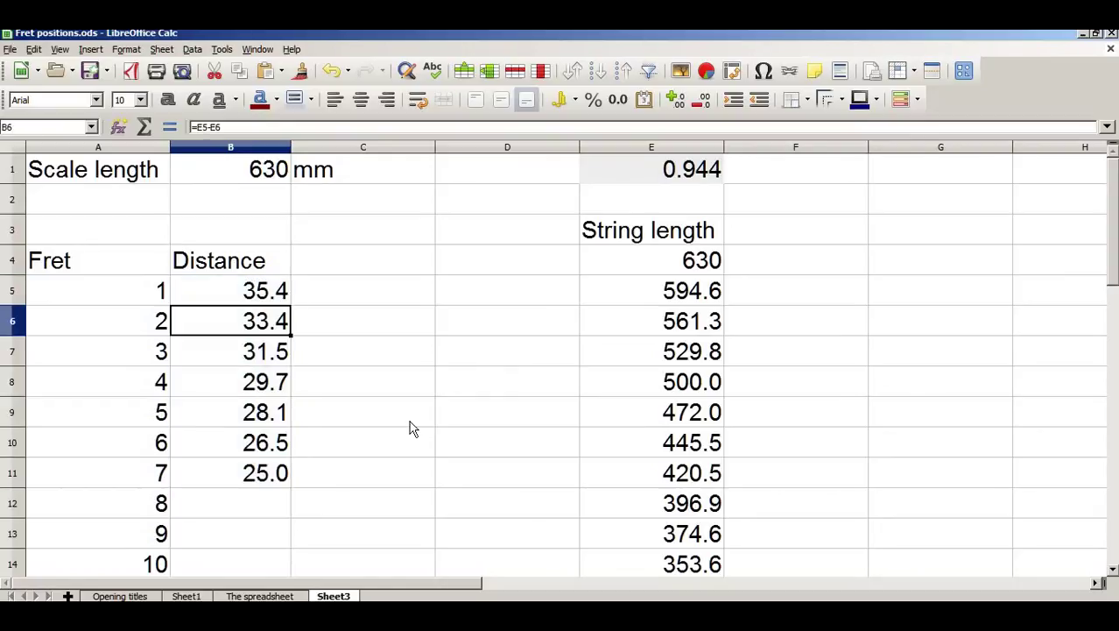
left_click(217, 126)
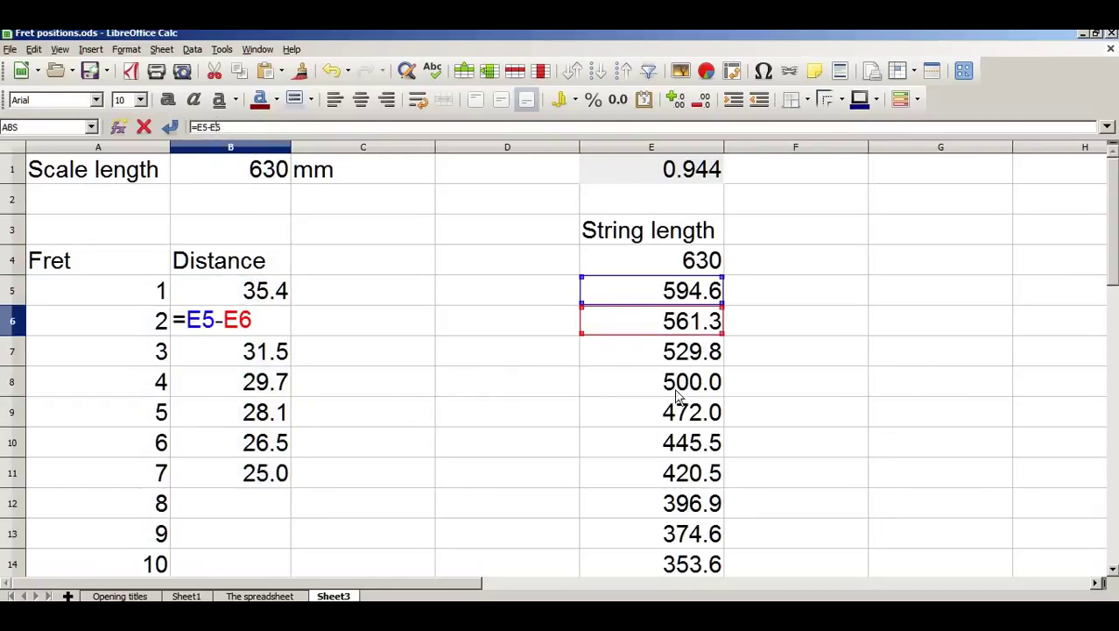
left_click(670, 274)
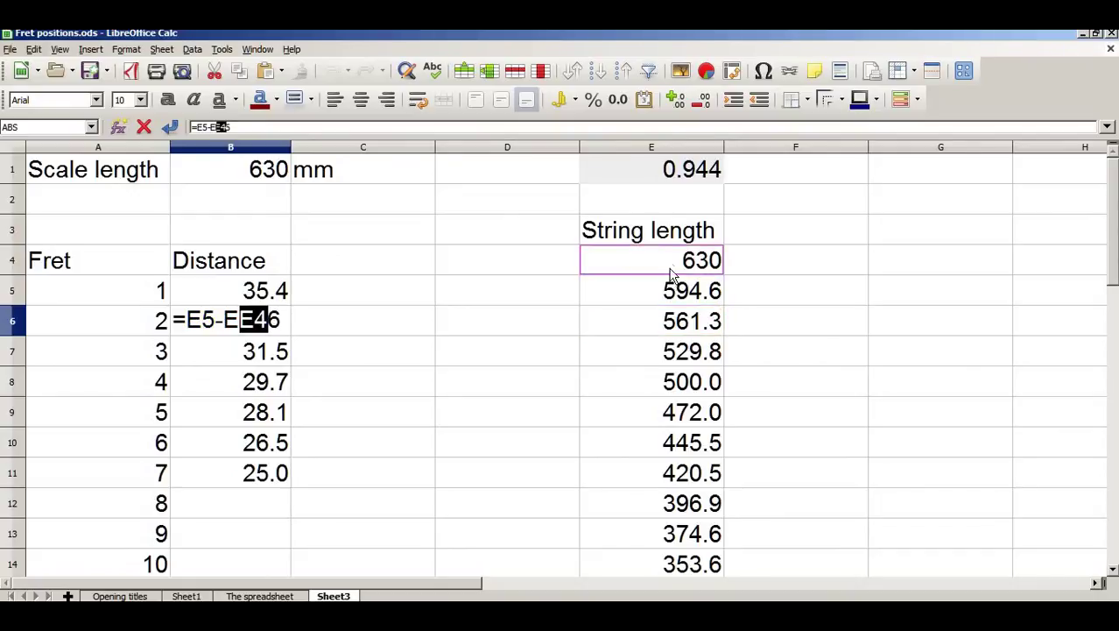
key("Return")
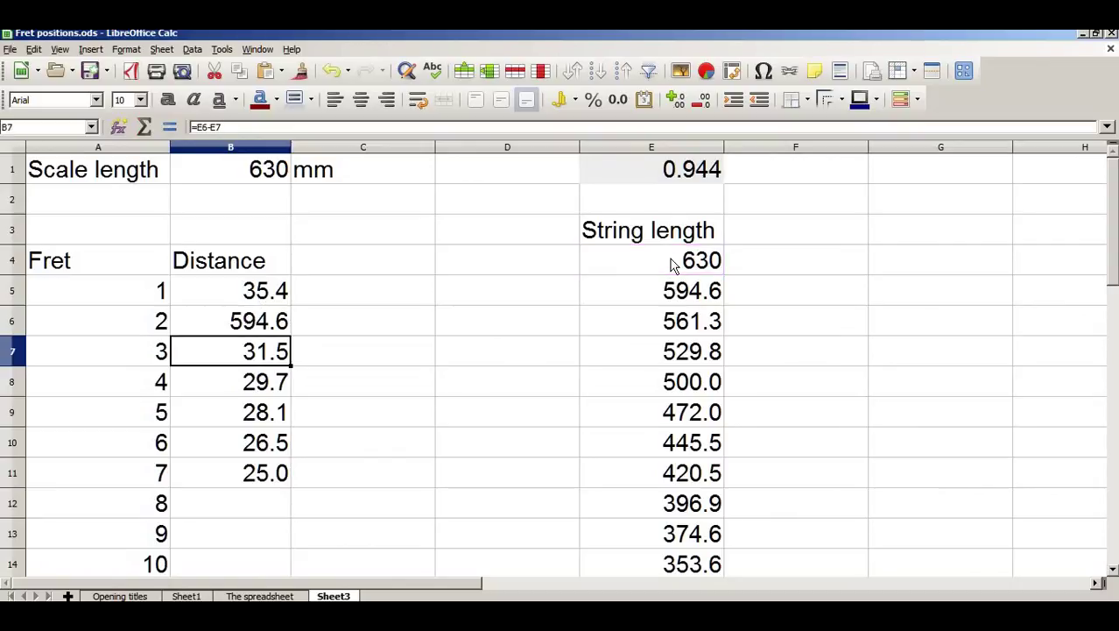
Restore the formula =E5-E6 in B6 by filling upward from B7, and check the cells it refers to
left_click(273, 323)
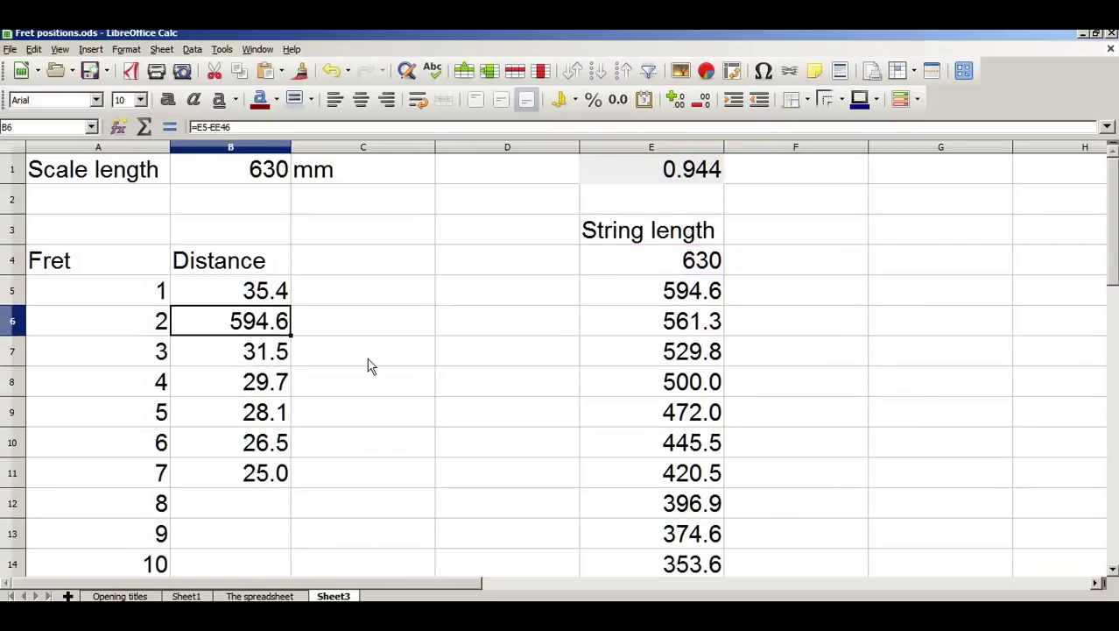
left_click(273, 351)
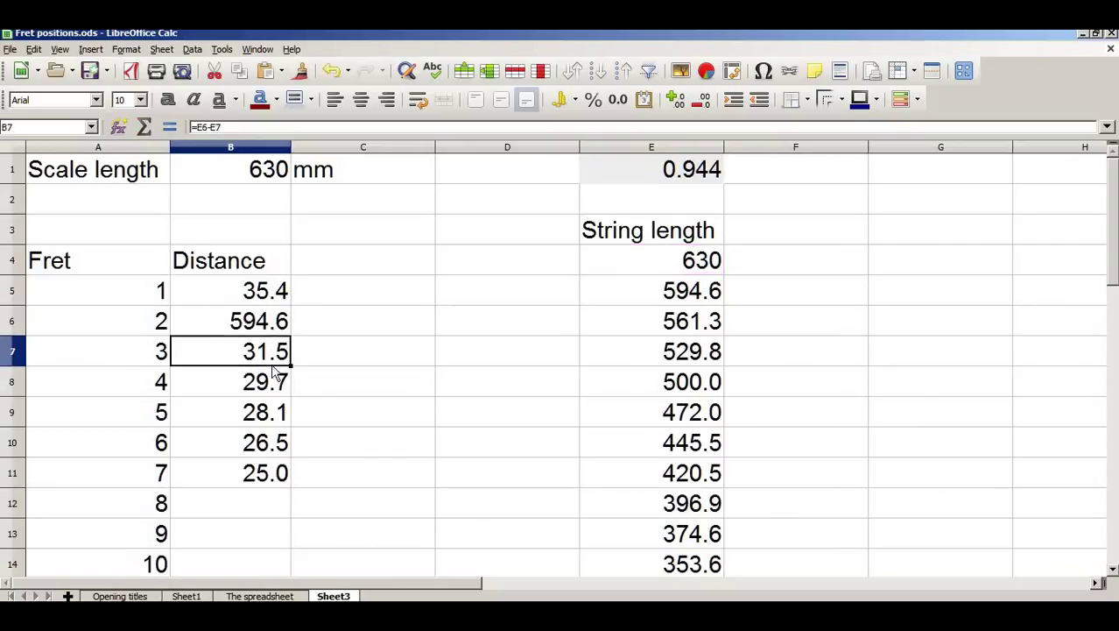
left_click_drag(291, 365, 279, 323)
left_click(279, 323)
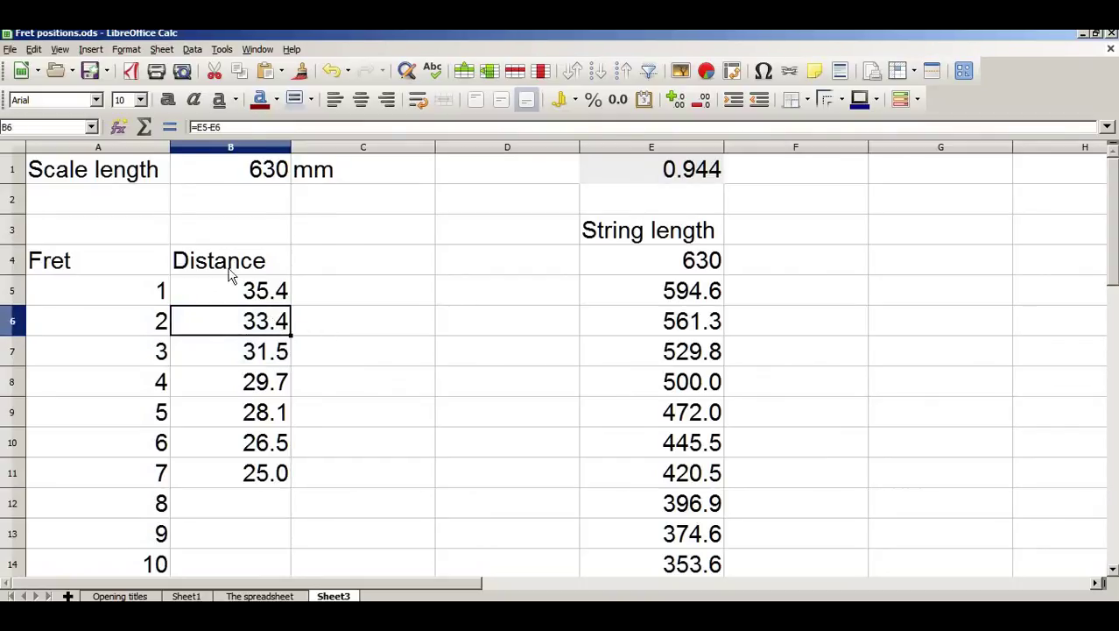
double_click(243, 321)
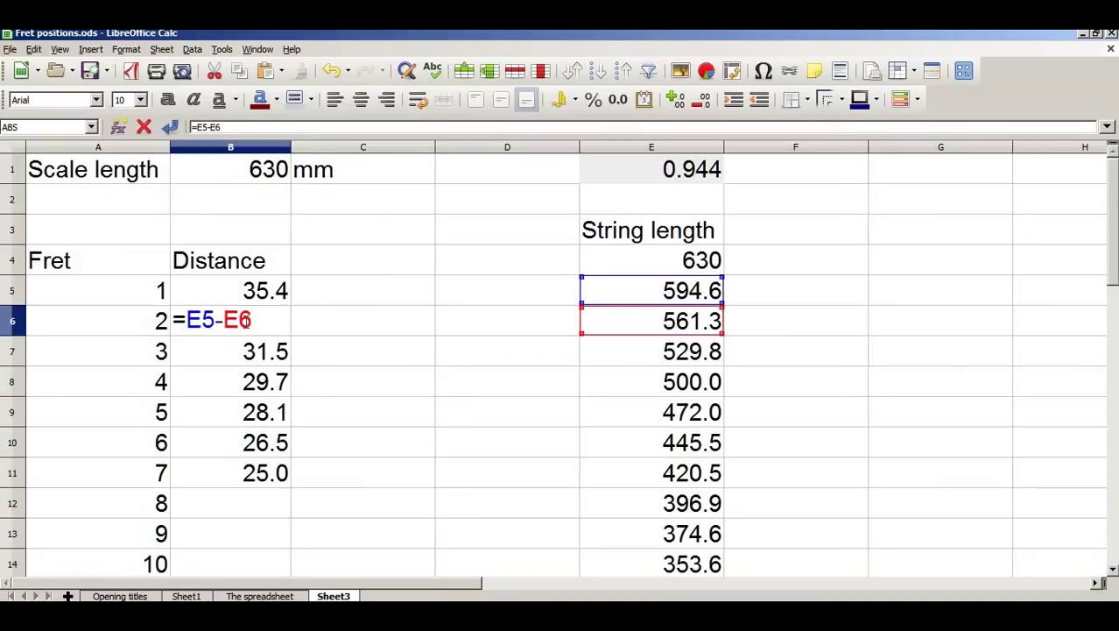
key("Return")
Make the E4 reference in cell B5 absolute so that the formula reads =$E$4-E5
left_click(257, 292)
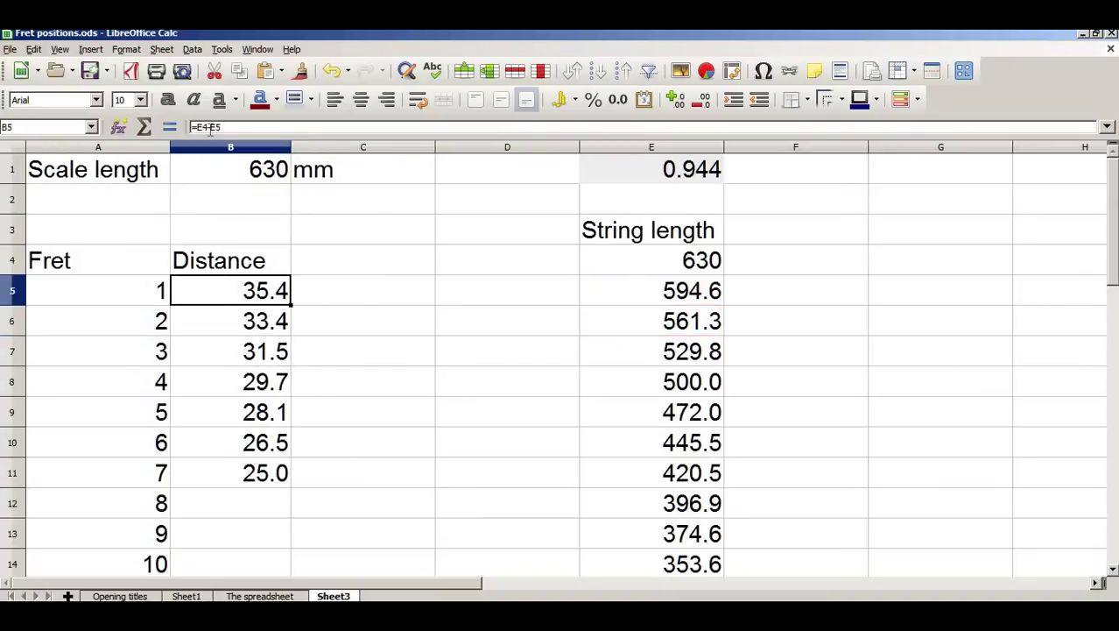
left_click(210, 128)
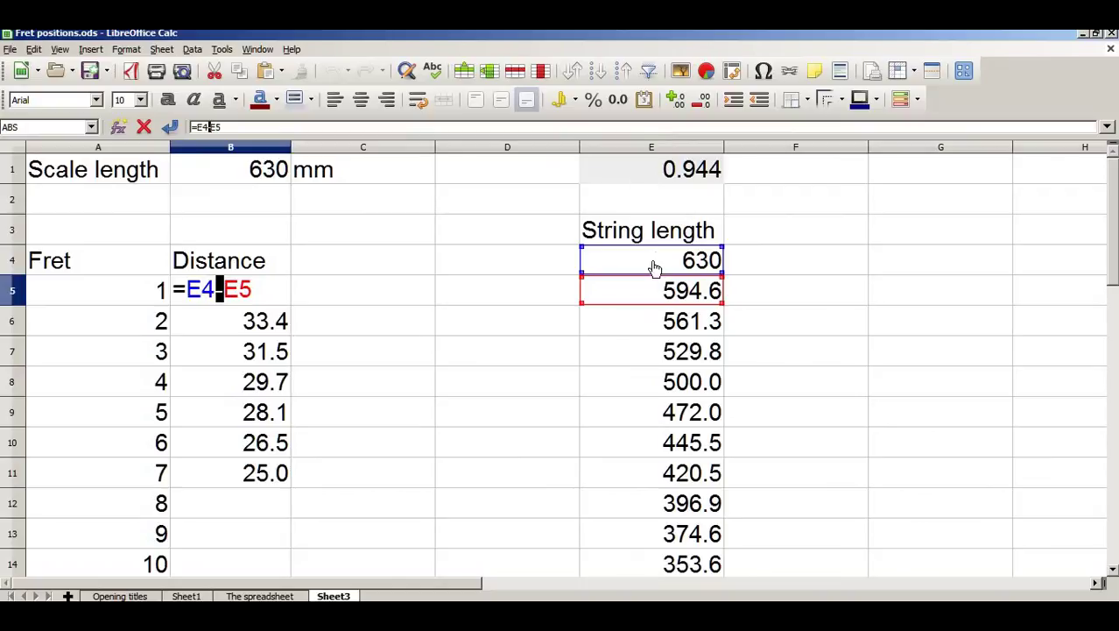
left_click(206, 292)
key("F4")
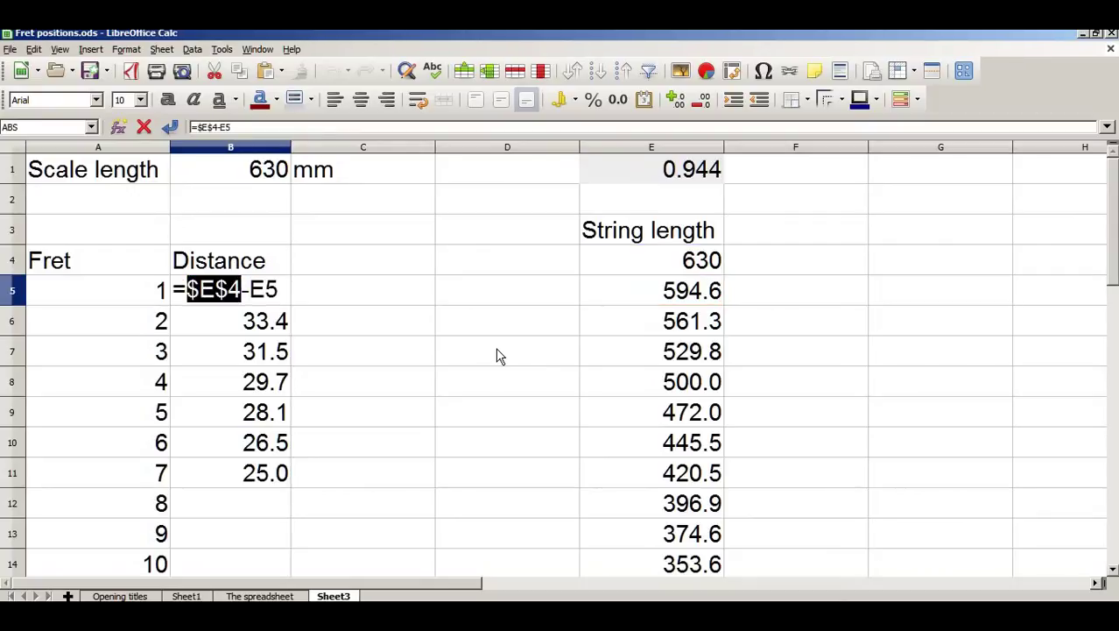
key("Return")
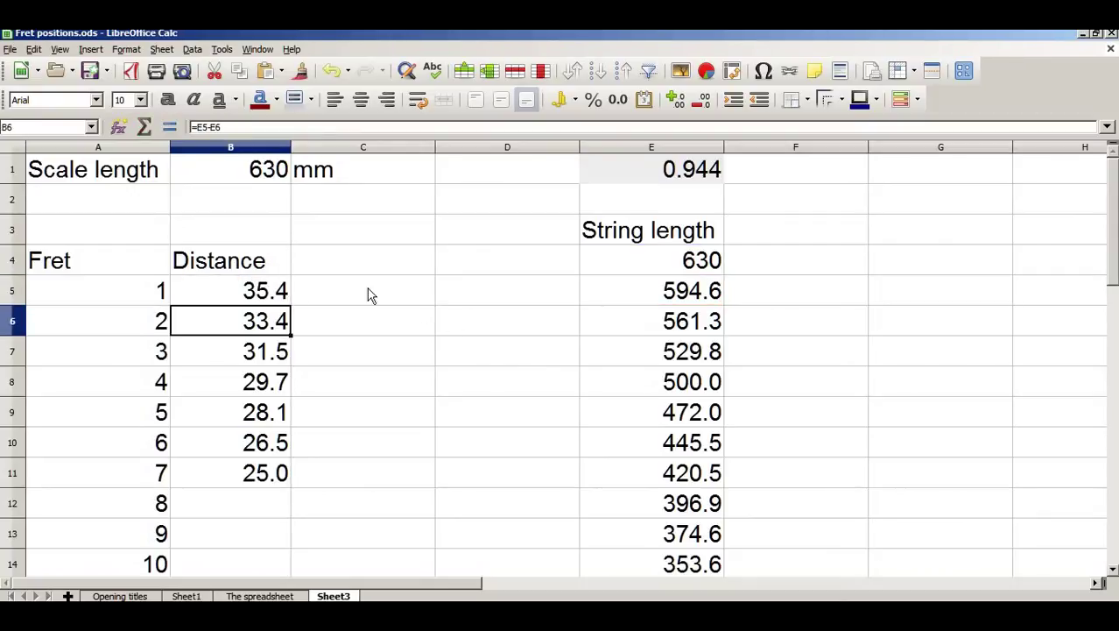
Auto-fill the distance formula from B5 down to B28, covering all 24 frets
left_click(285, 298)
left_click_drag(293, 303, 278, 455)
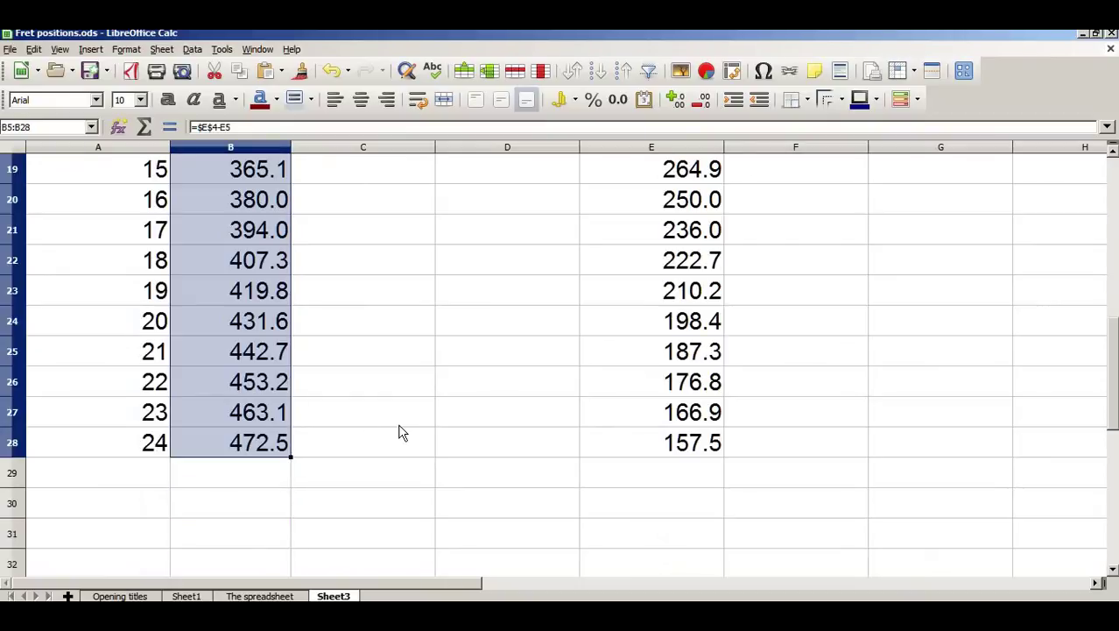
scroll(398, 432, "up", 6)
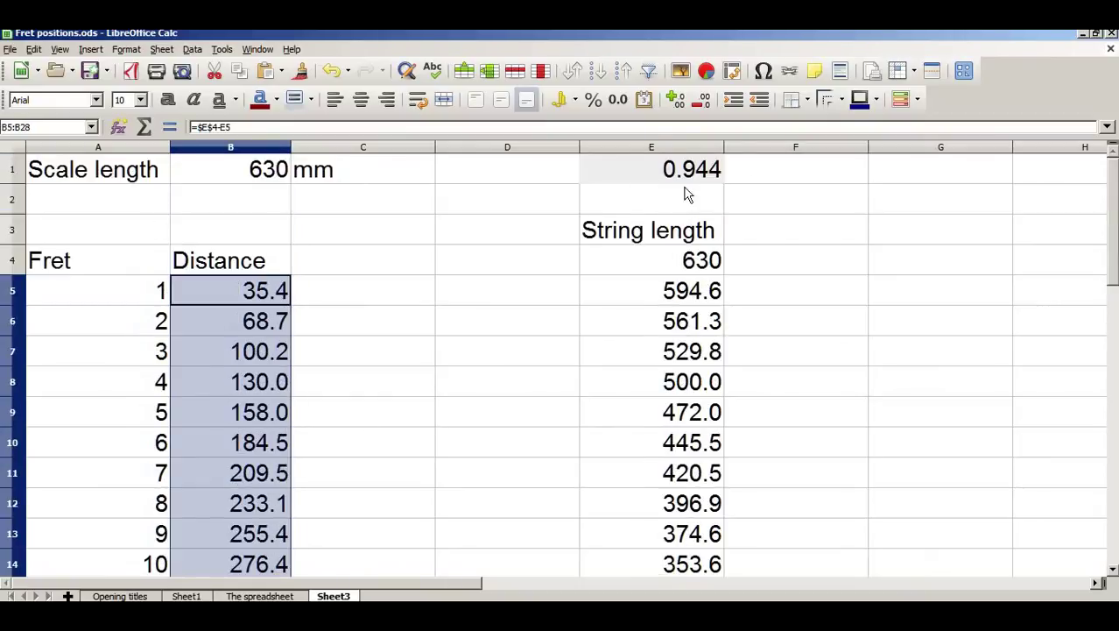
Move the whole column E with the ratio and string lengths out of the way to column AA
left_click(652, 147)
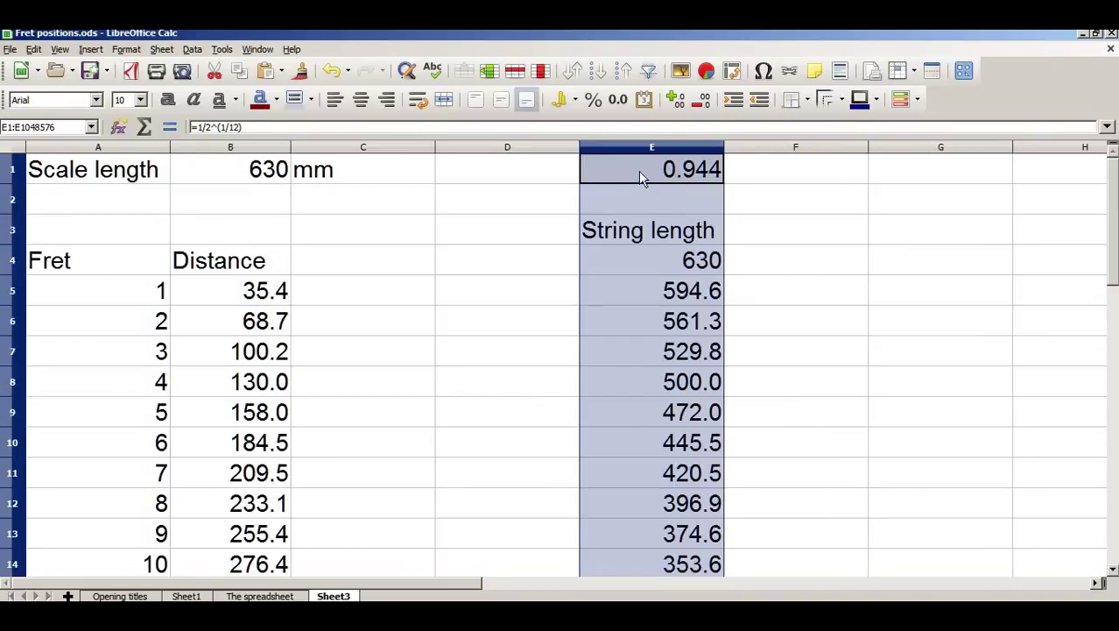
left_click_drag(644, 175, 829, 168)
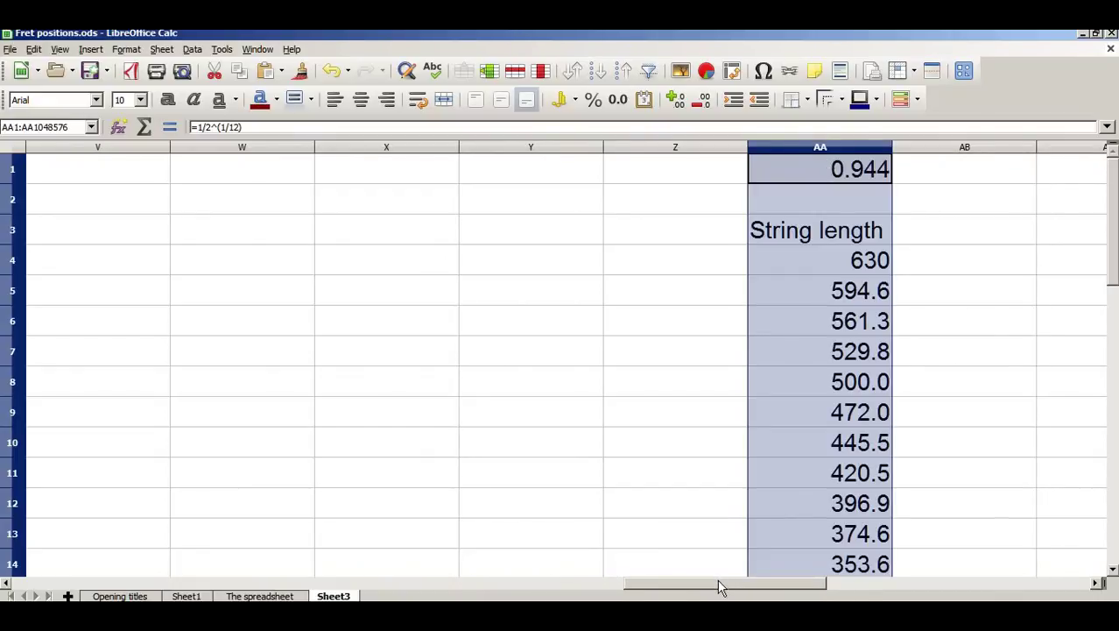
left_click_drag(718, 587, 73, 579)
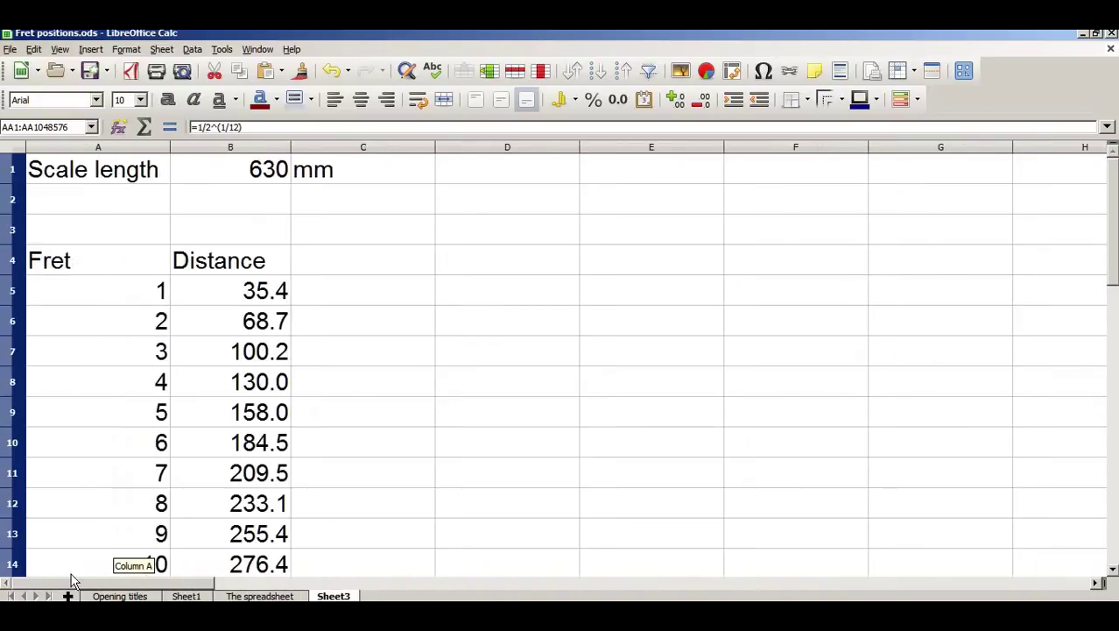
Apply borders around and between all cells of the fret table A4:B28
left_click(472, 283)
left_click_drag(52, 265, 231, 547)
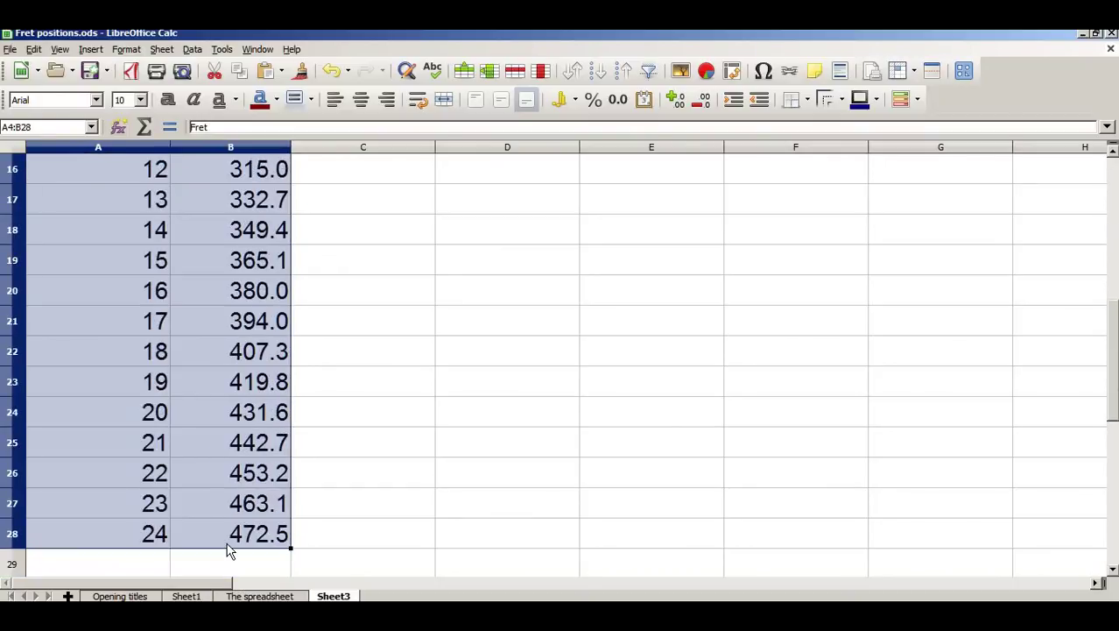
left_click(806, 99)
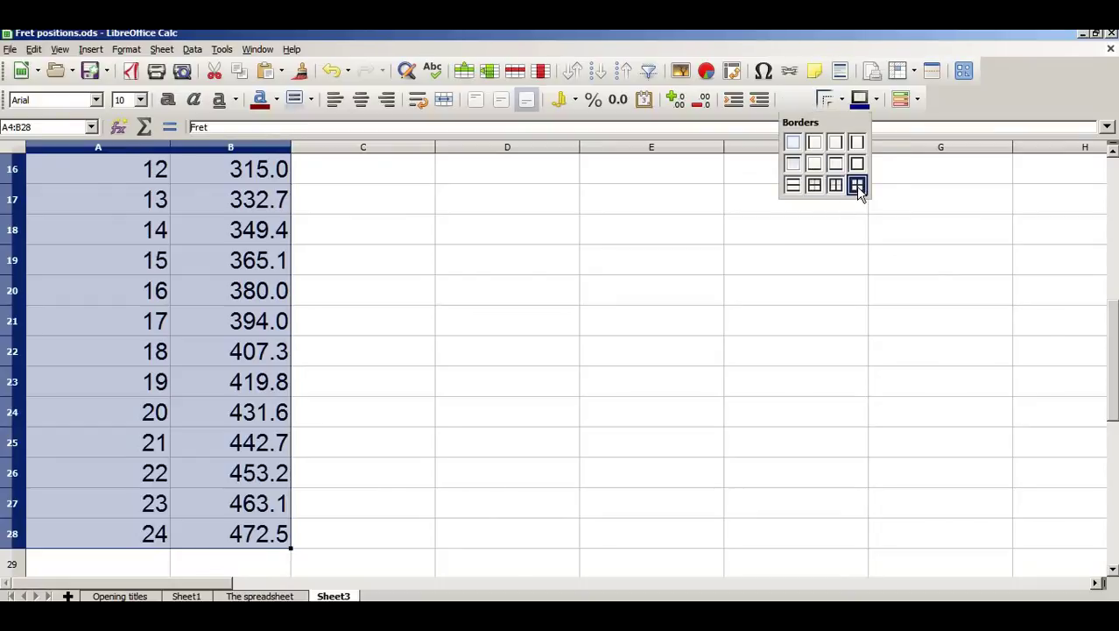
left_click(856, 185)
left_click(765, 232)
scroll(613, 455, "up", 4)
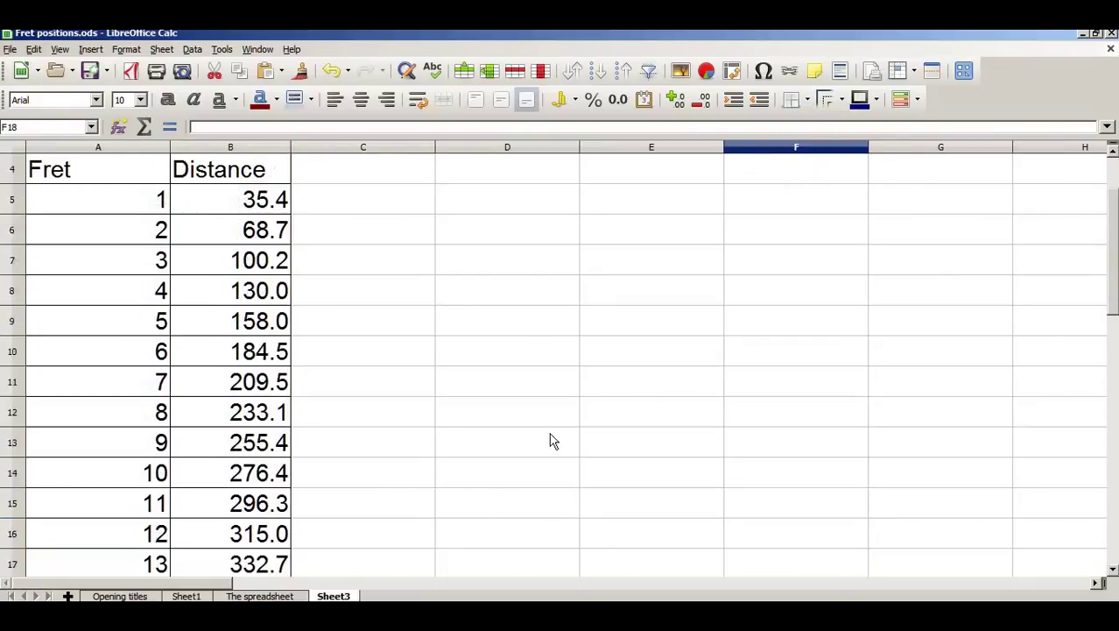
Give the fret 12 cells A16:B16 a grey background colour
scroll(552, 441, "down", 1)
left_click(106, 446)
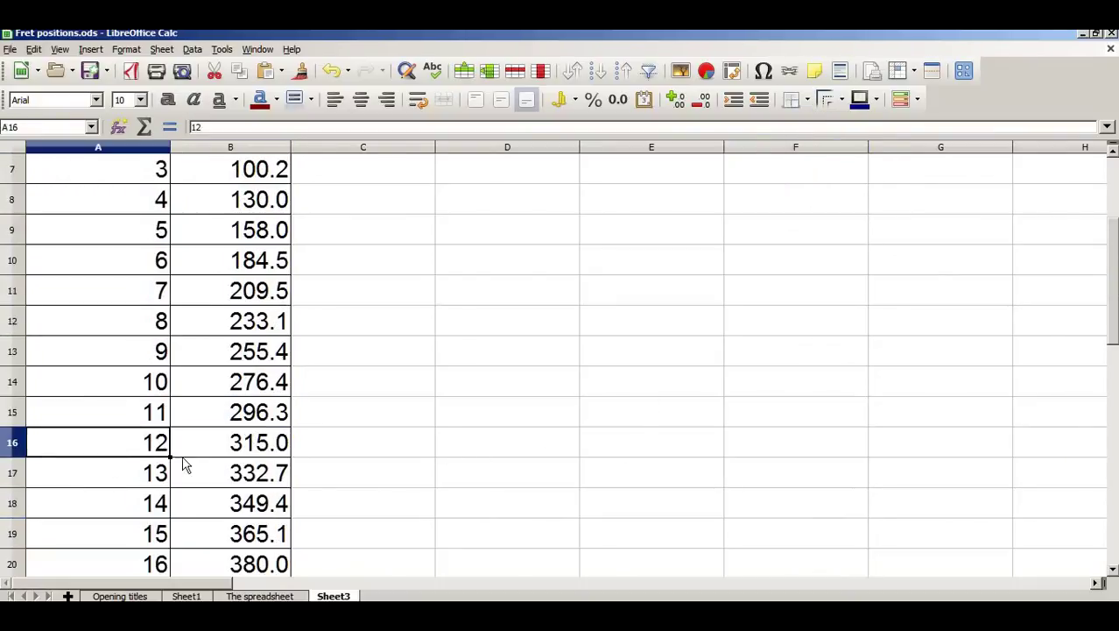
left_click_drag(183, 459, 234, 452)
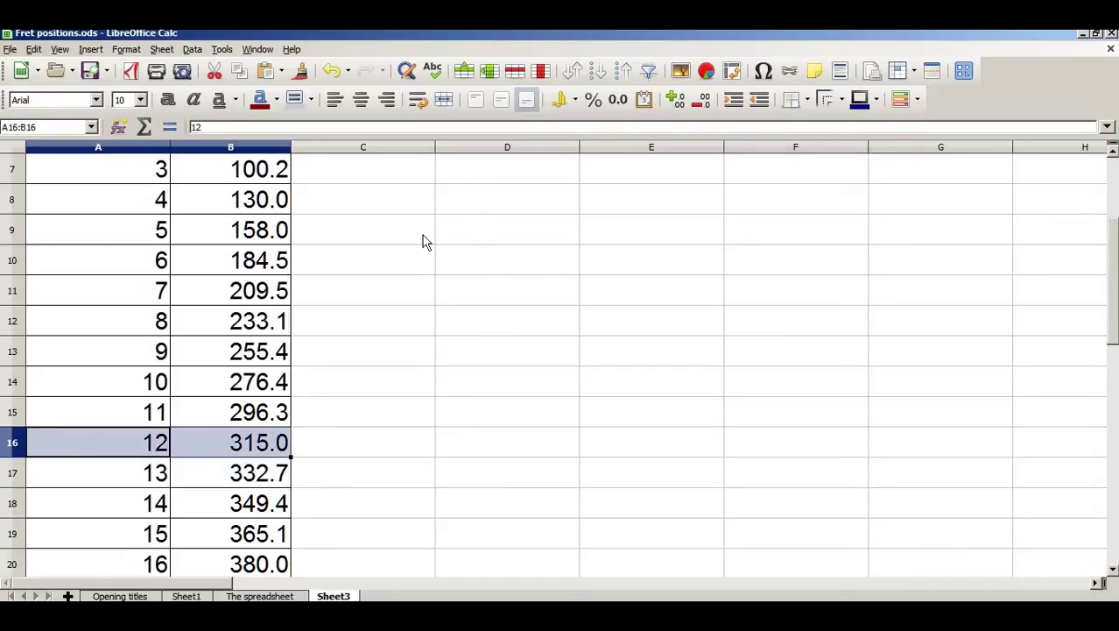
left_click(295, 99)
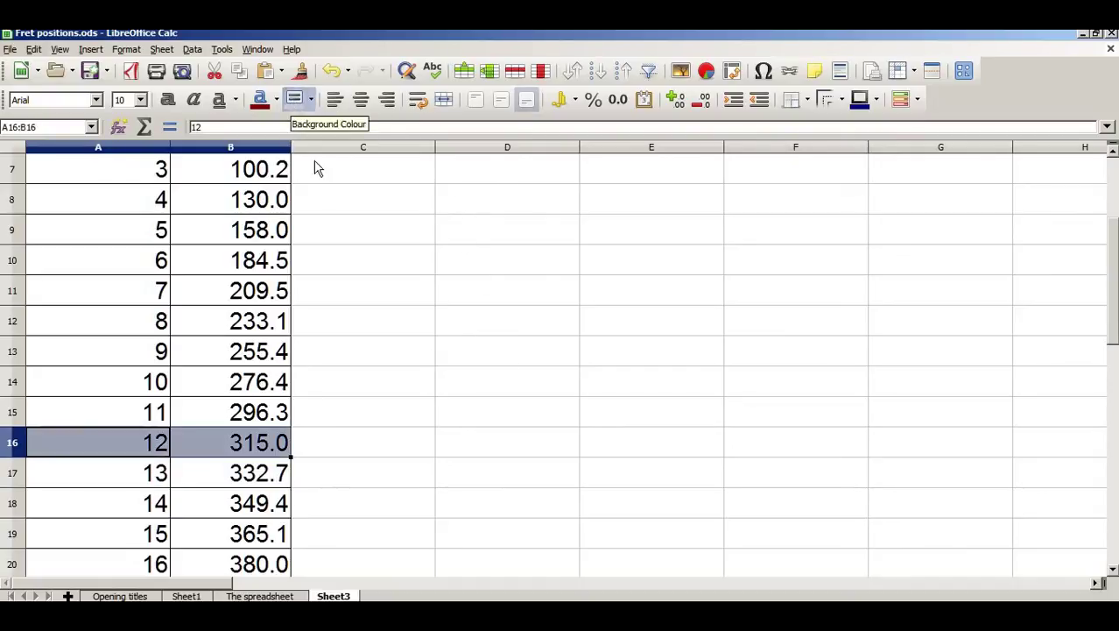
left_click(462, 352)
Shade the fret 24 cells A28:B28 with the same grey background colour
scroll(430, 414, "down", 4)
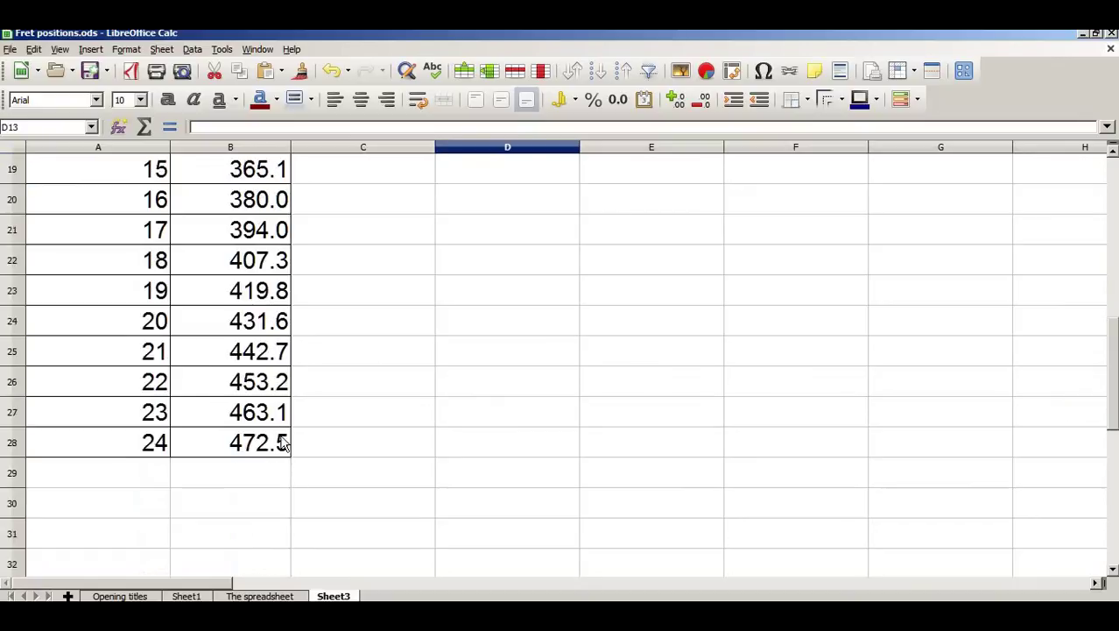
left_click_drag(150, 450, 236, 455)
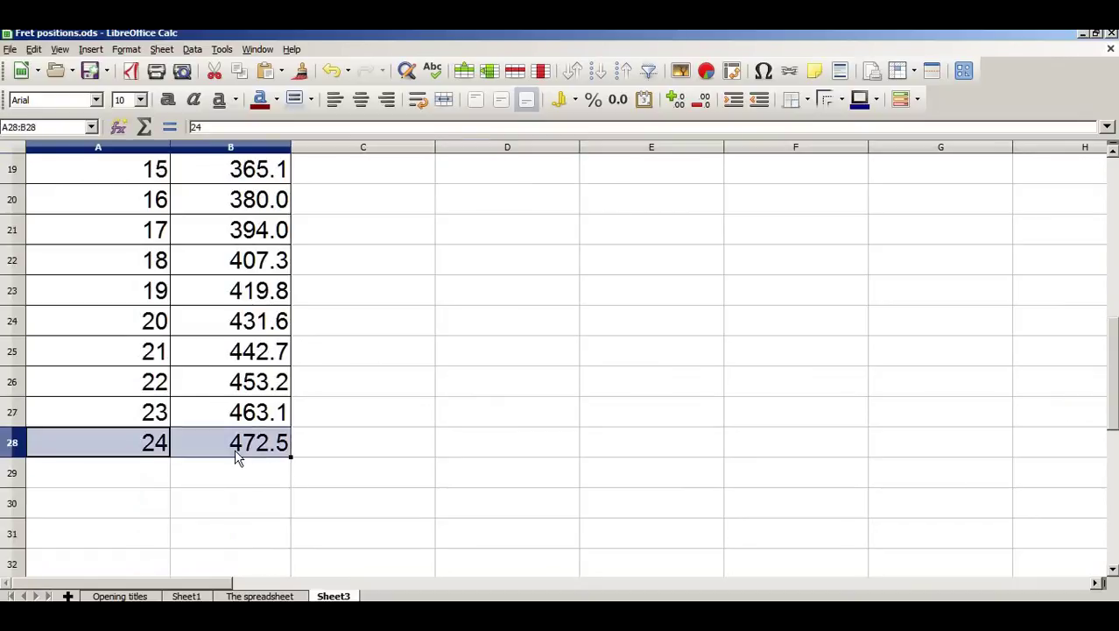
left_click(295, 99)
scroll(347, 230, "up", 6)
left_click(575, 381)
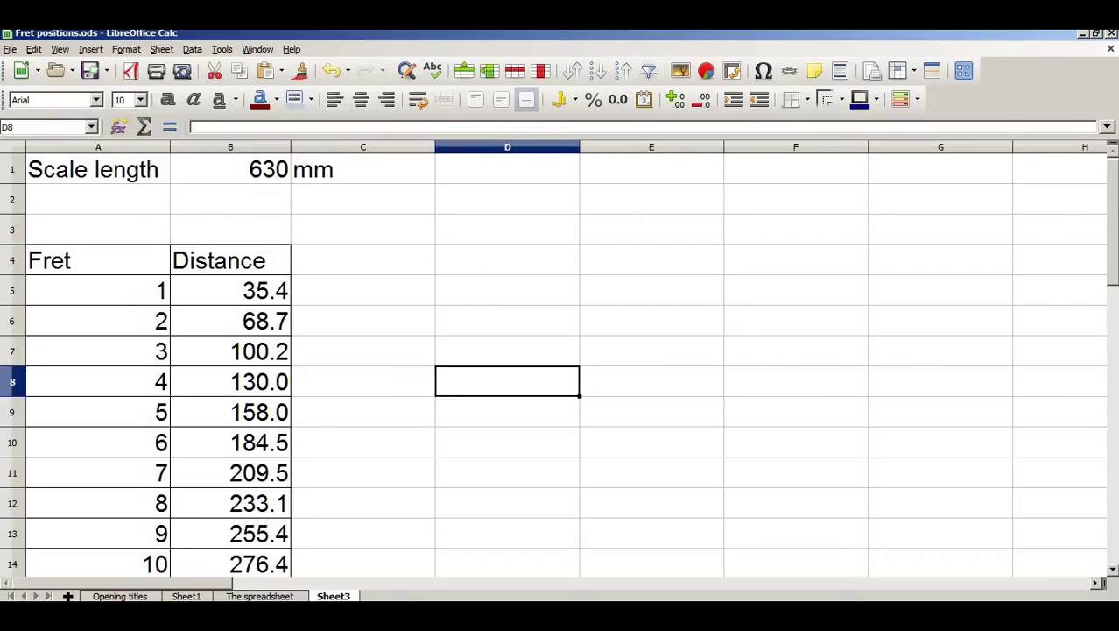
Review the formatted fret table and the distance formula for fret 1 in B5
scroll(561, 359, "down", 1)
scroll(560, 359, "down", 2)
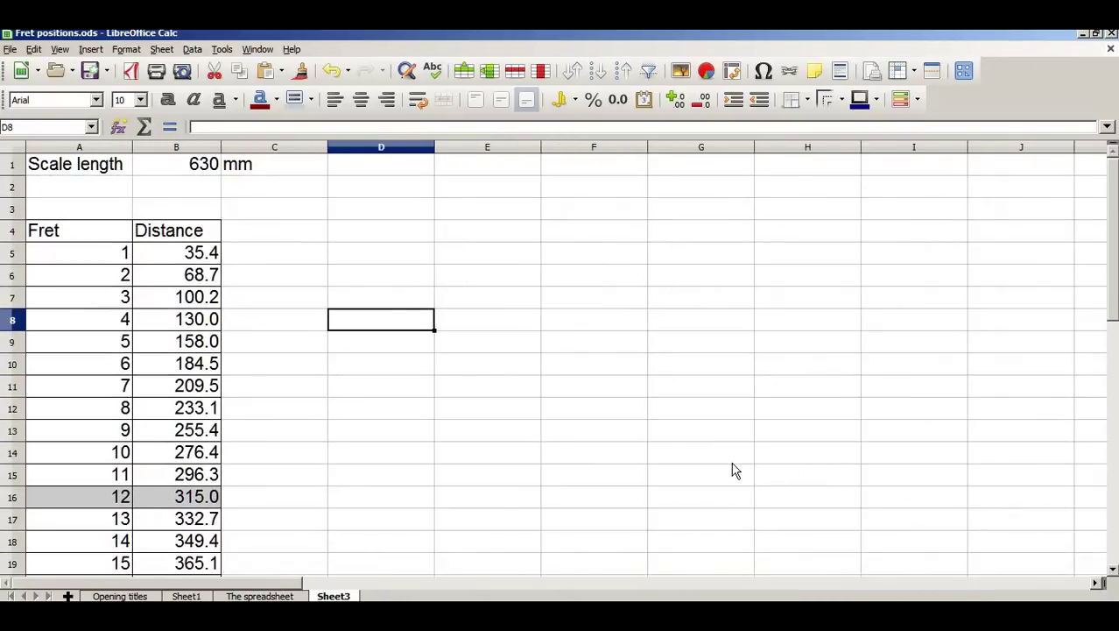
scroll(720, 467, "down", 3)
scroll(718, 458, "up", 3)
left_click(61, 263)
left_click(158, 263)
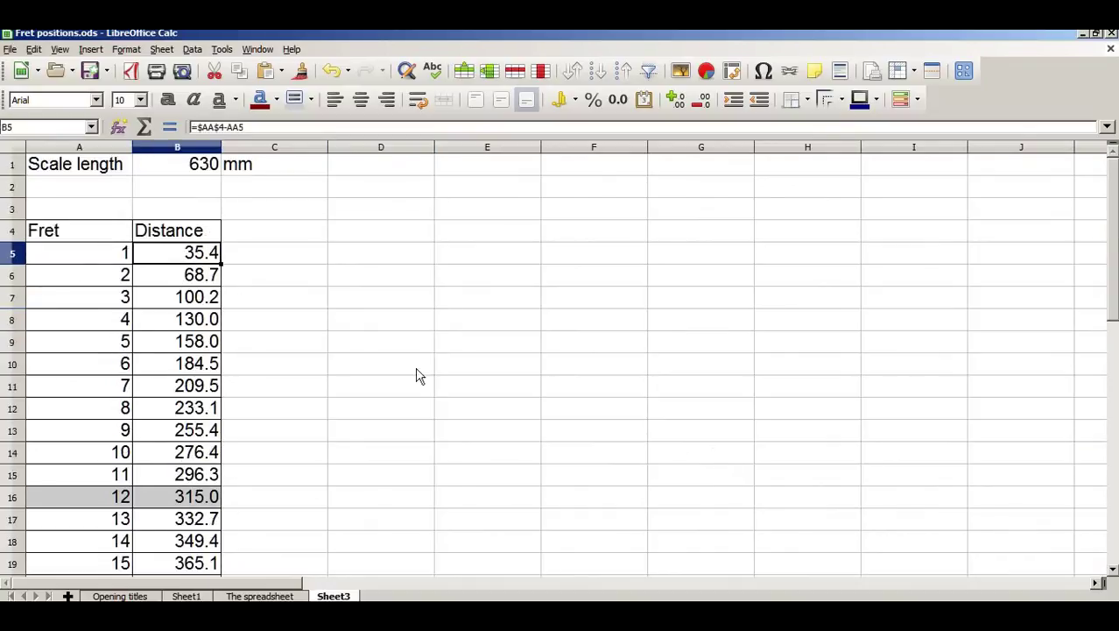
left_click(383, 351)
Set the scale length in B1 to 800 mm
left_click(201, 166)
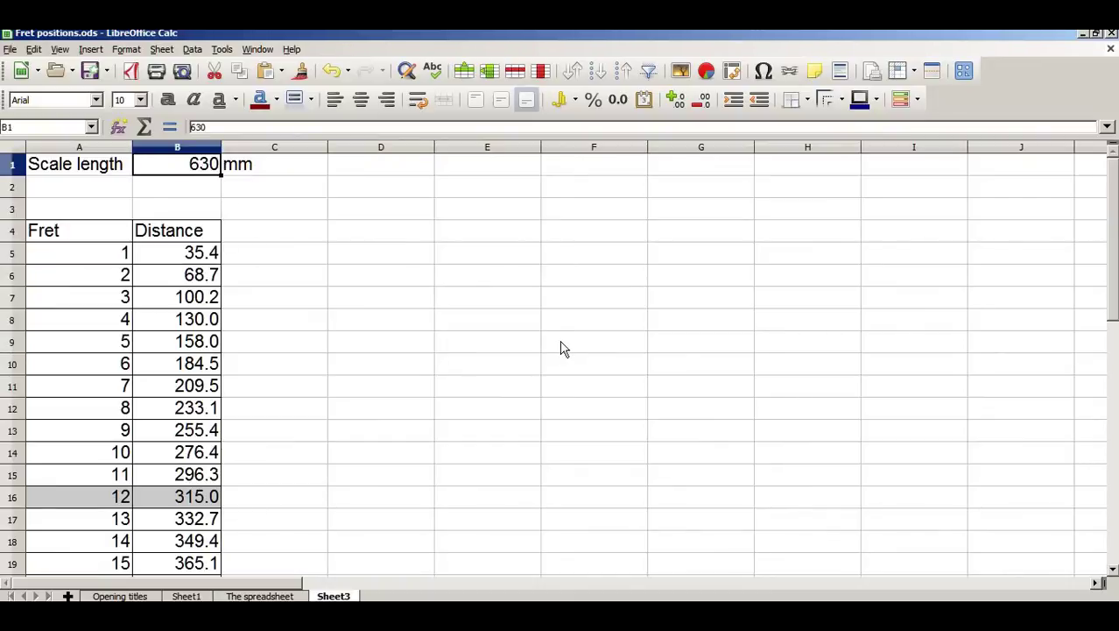
type("800")
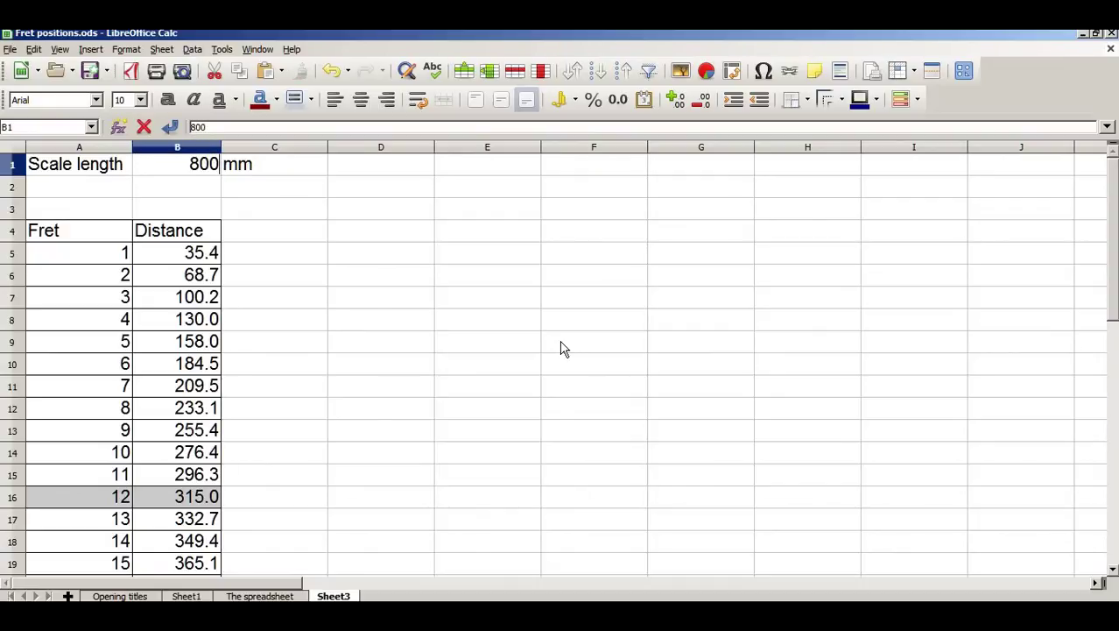
key("Return")
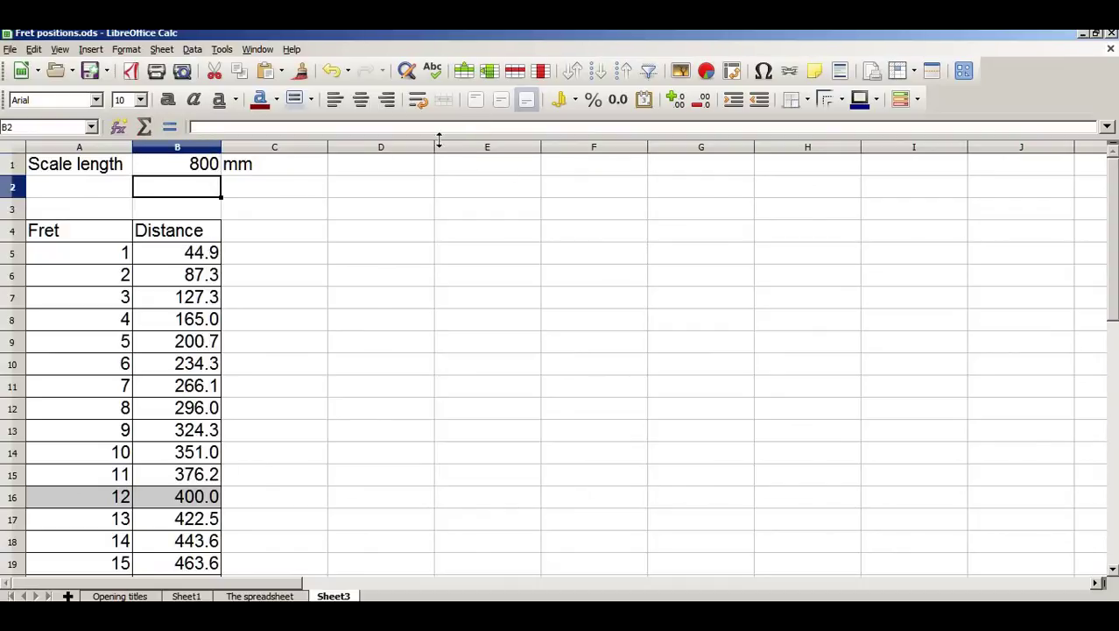
Check the recalculated distances for frets 1, 2, 12 and 24 against the scale length in B1
left_click(190, 253)
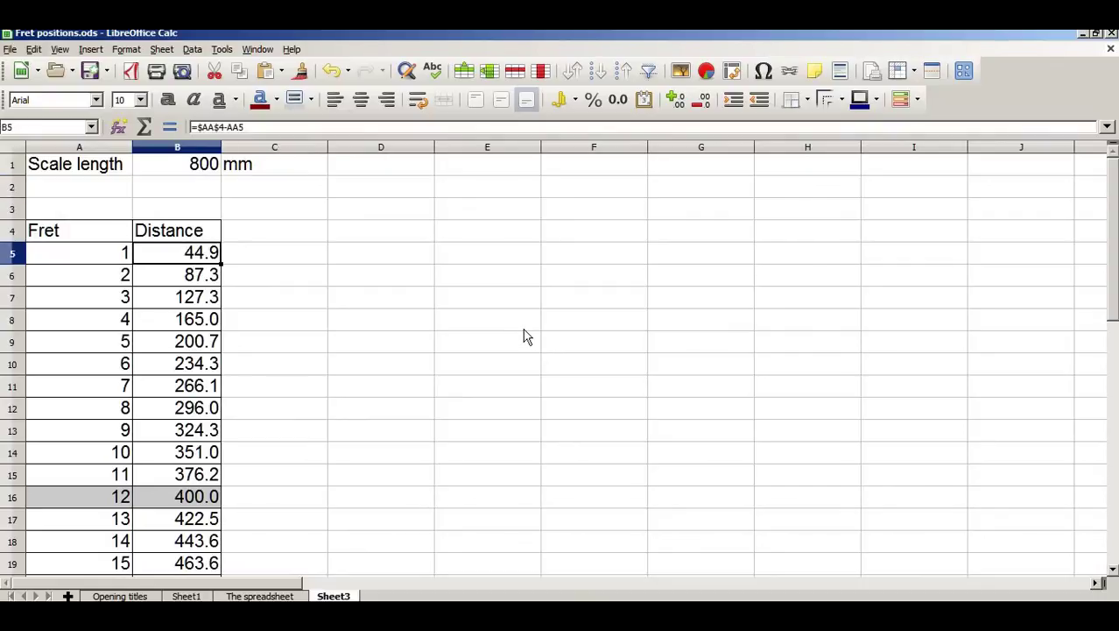
left_click(196, 281)
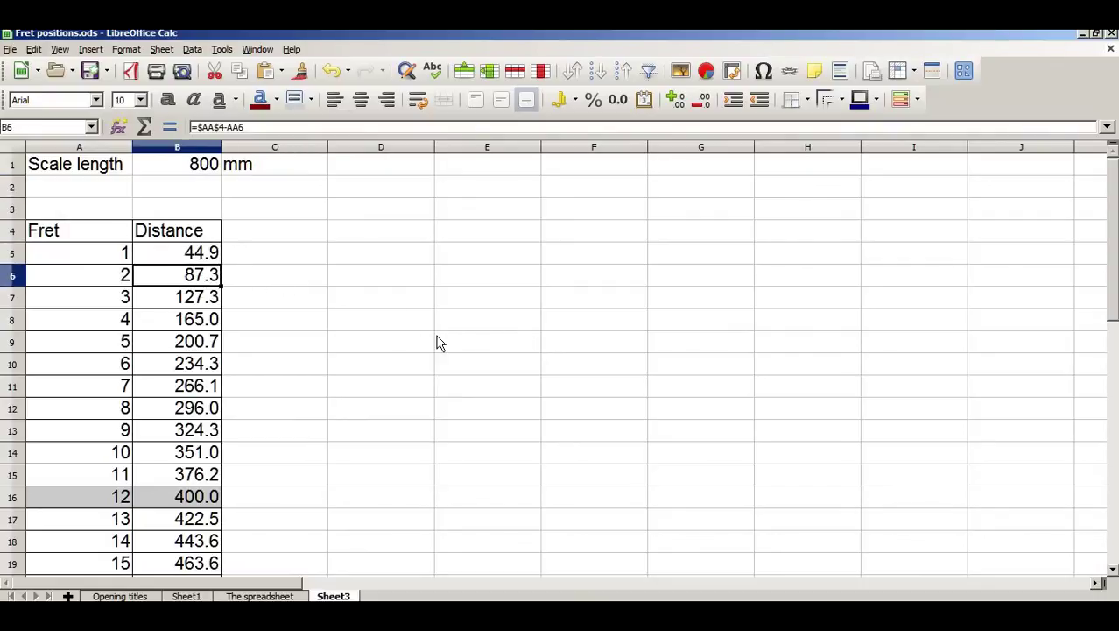
left_click(195, 167)
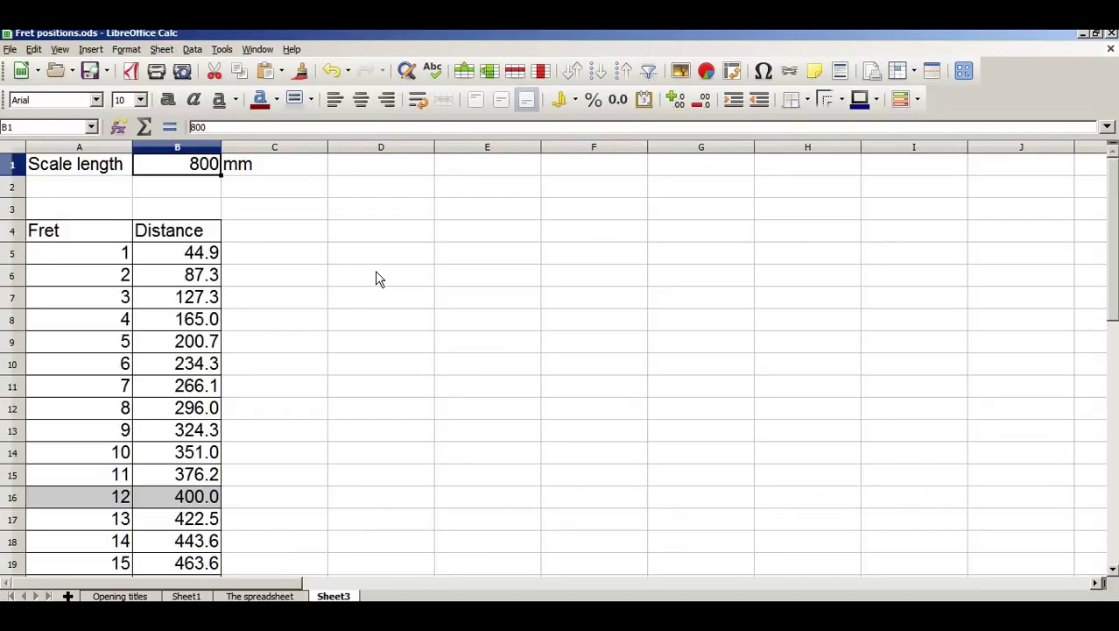
left_click(188, 501)
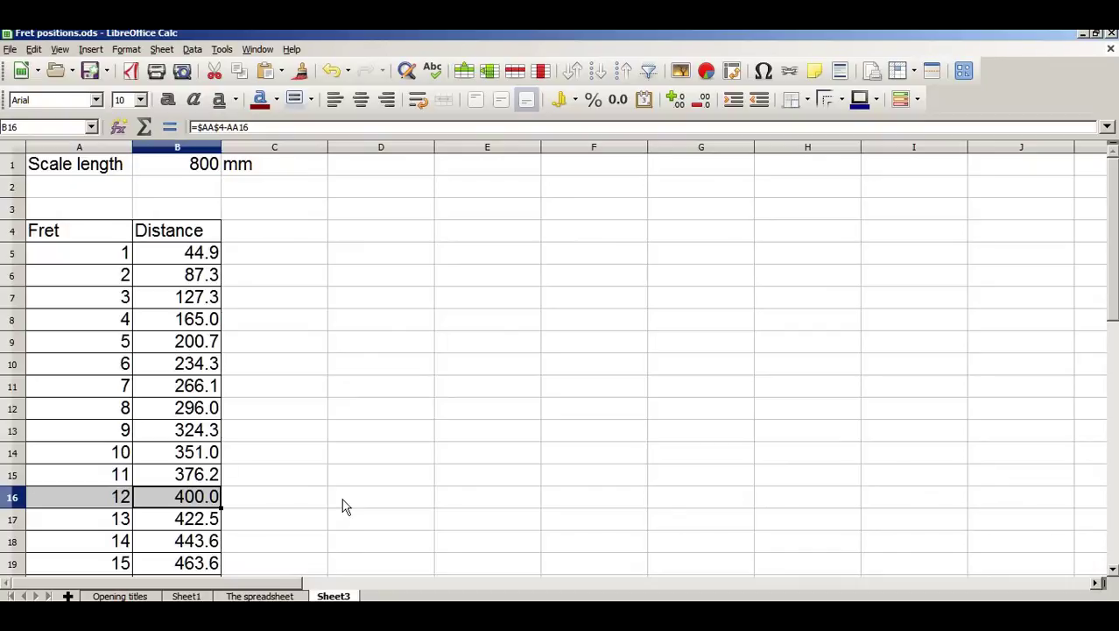
scroll(343, 506, "down", 4)
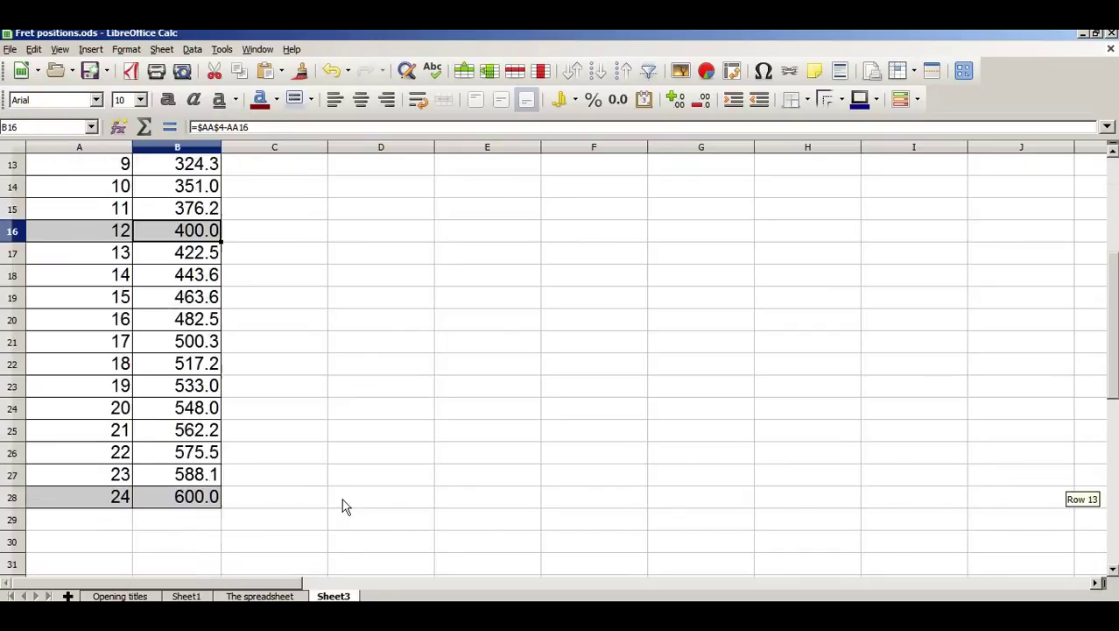
left_click_drag(126, 497, 172, 498)
scroll(425, 492, "up", 4)
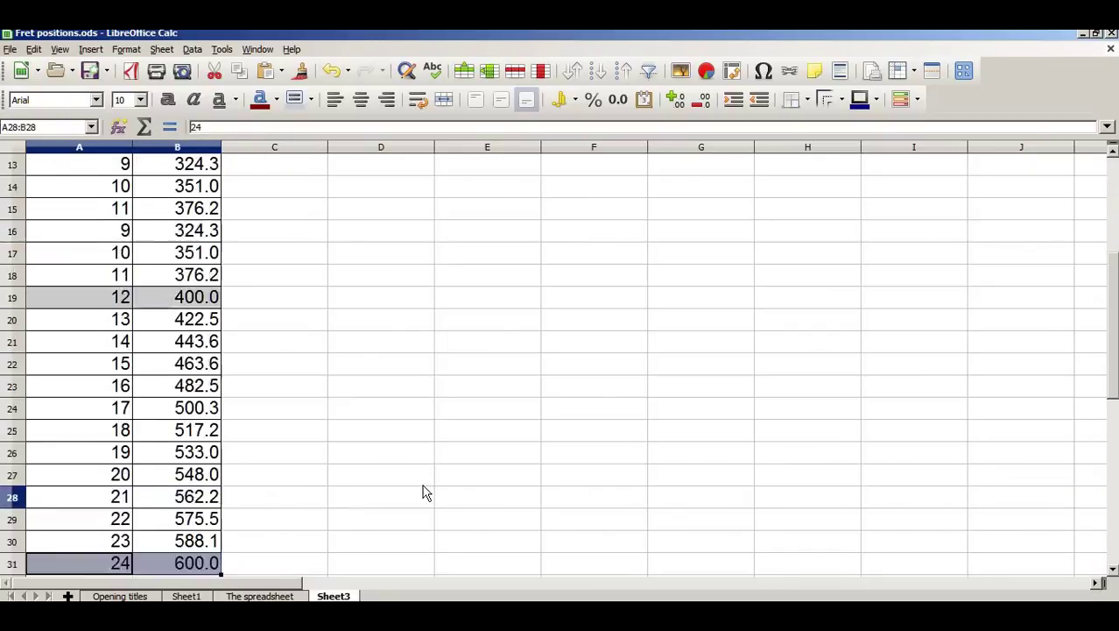
Enter the scale length in B1 as the inch conversion formula =25.4*25.5
left_click(187, 165)
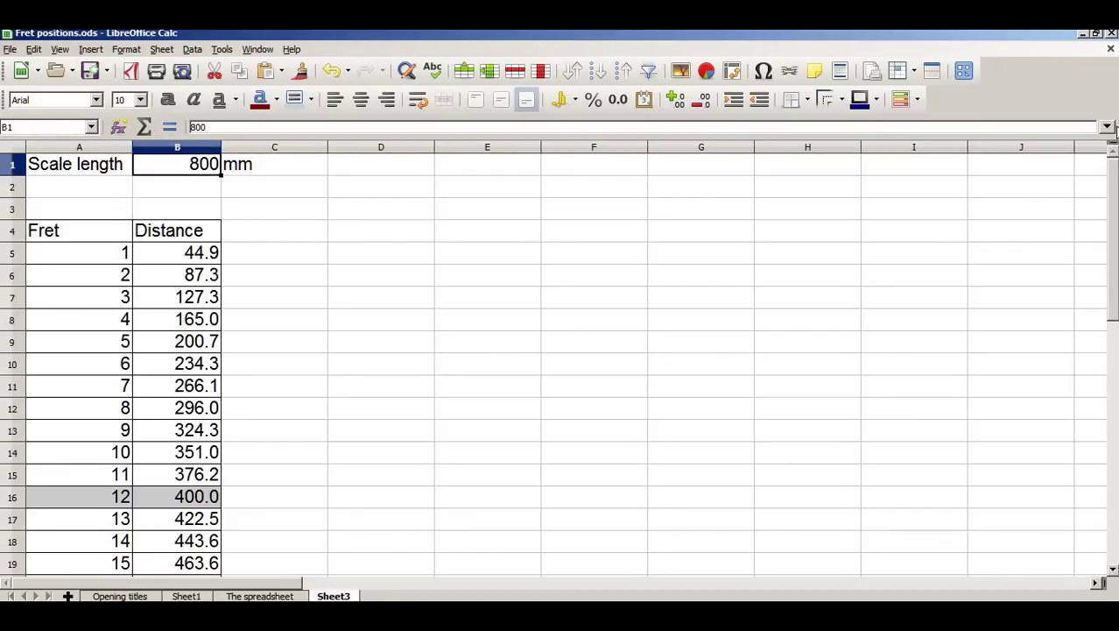
type("=")
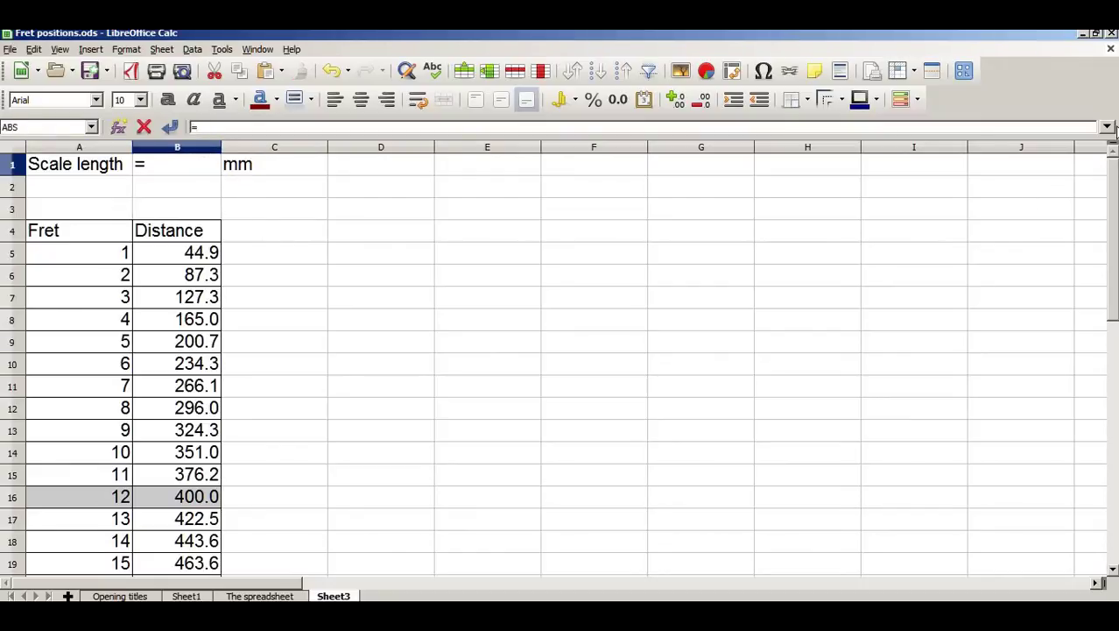
type("25.4*25.")
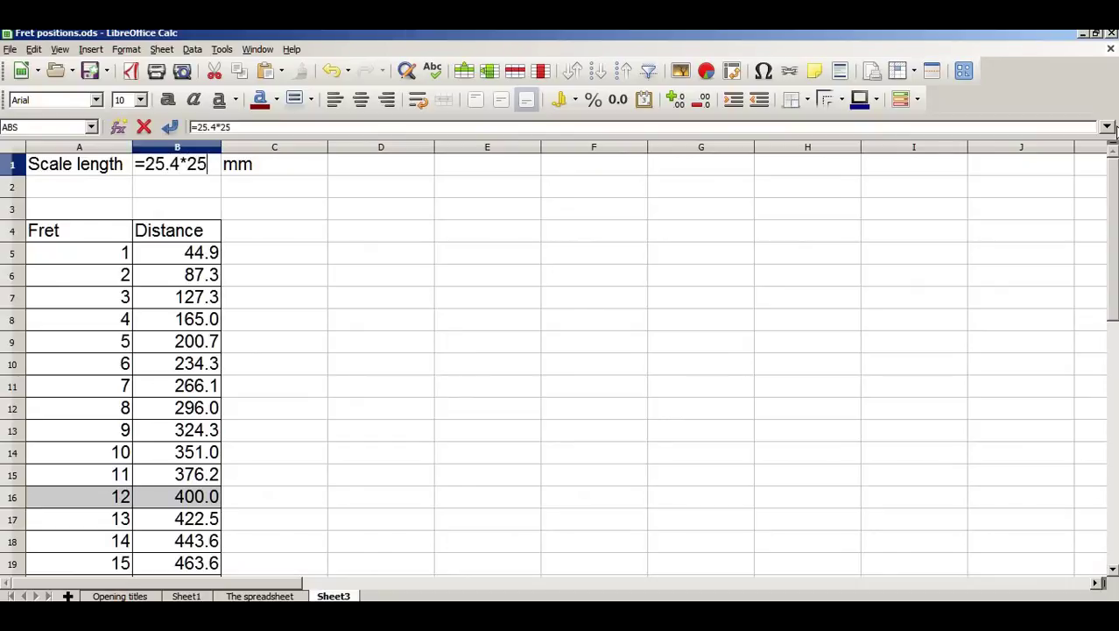
type("5")
key("Return")
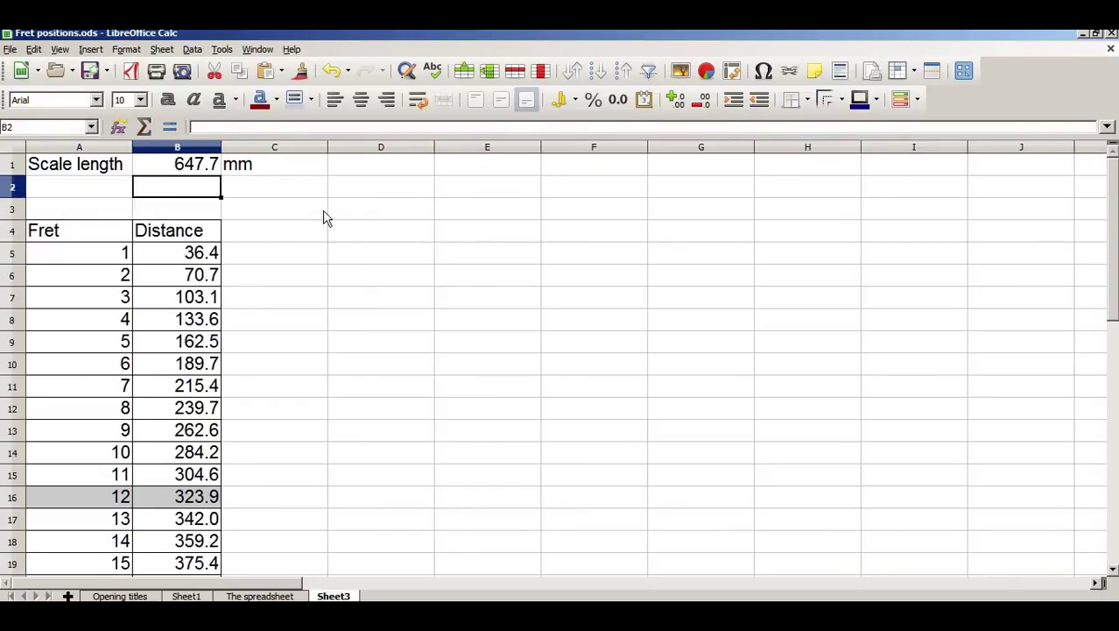
Check the distances for frets 1 and 2, and save the spreadsheet
left_click(170, 264)
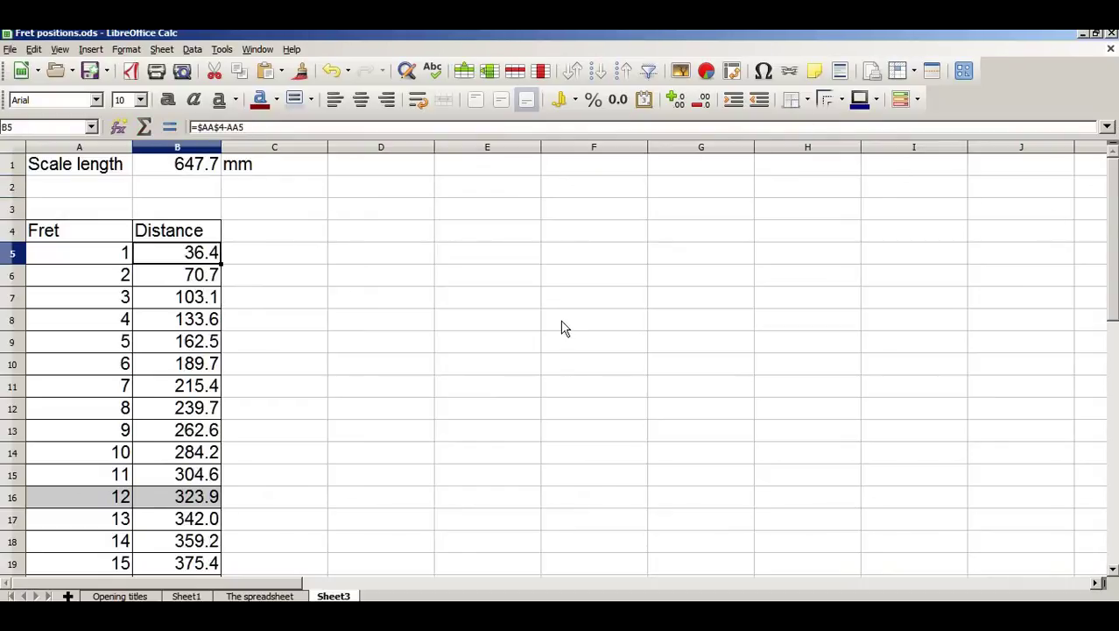
key("Down")
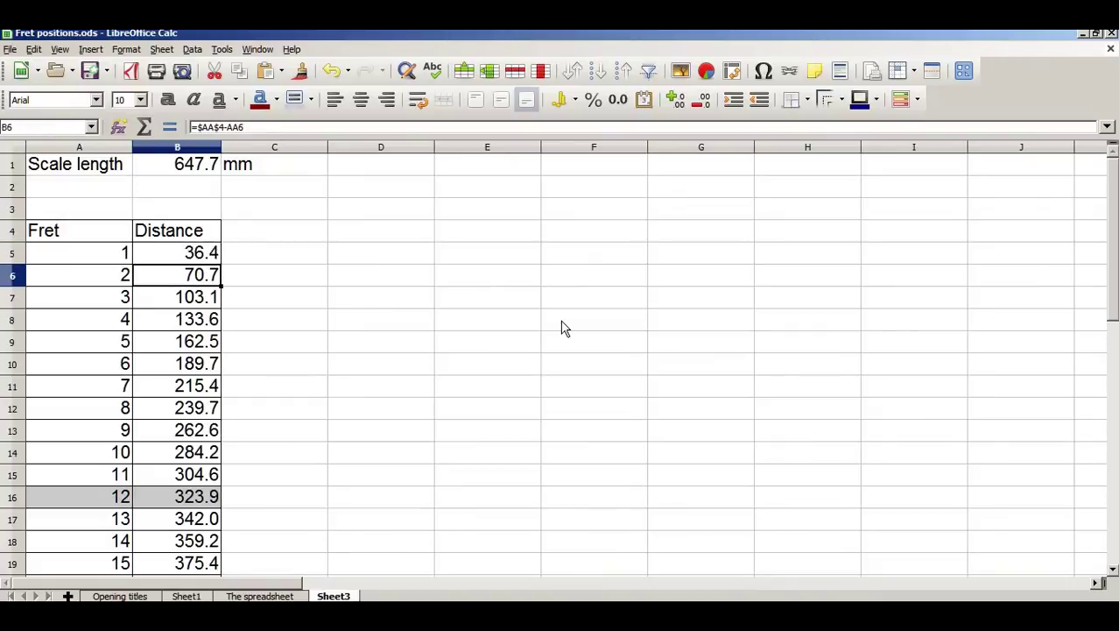
left_click(392, 295)
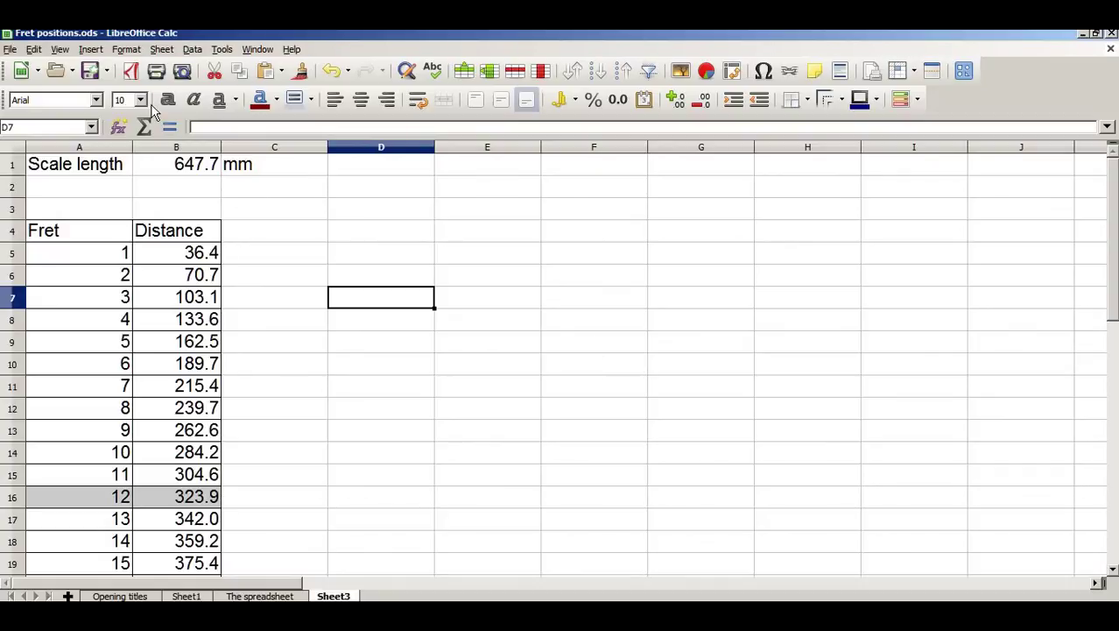
left_click(92, 70)
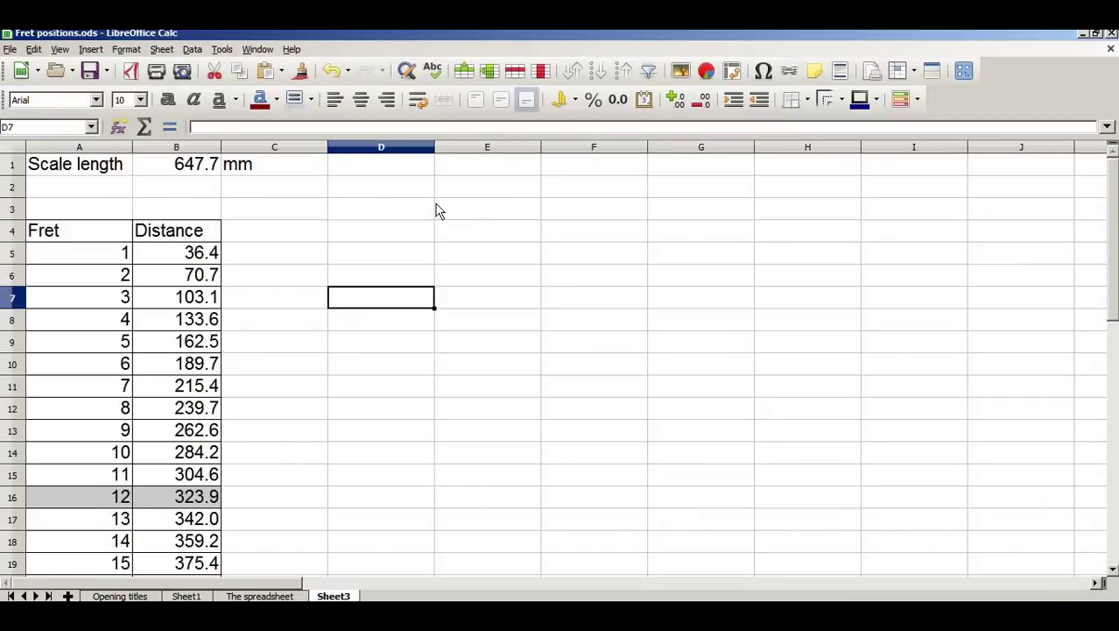